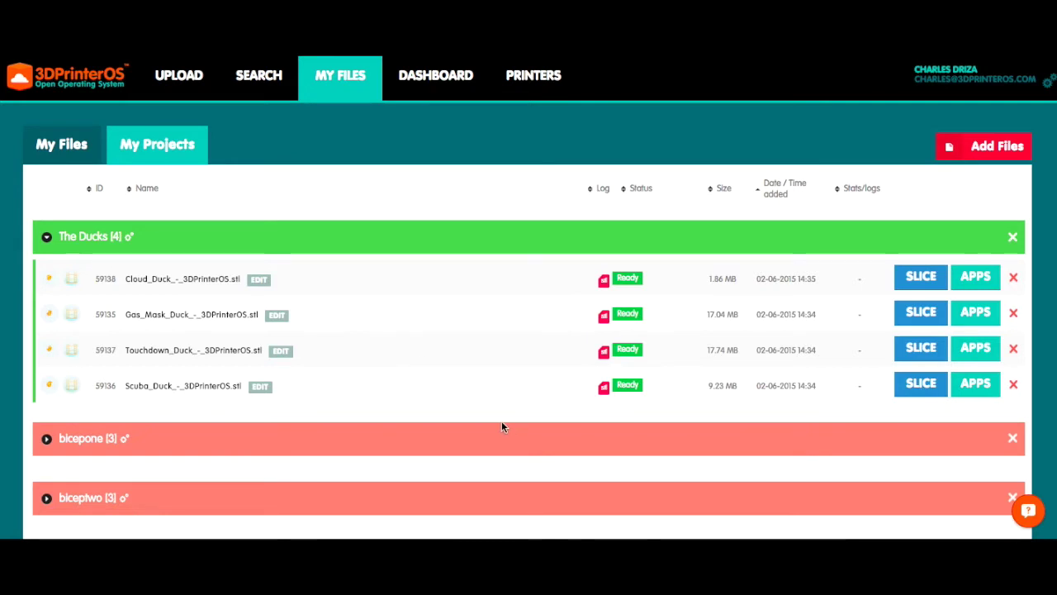
# - Open the Touchdown_Duck file from My Projects in the STL Editor
pyautogui.click(979, 349)
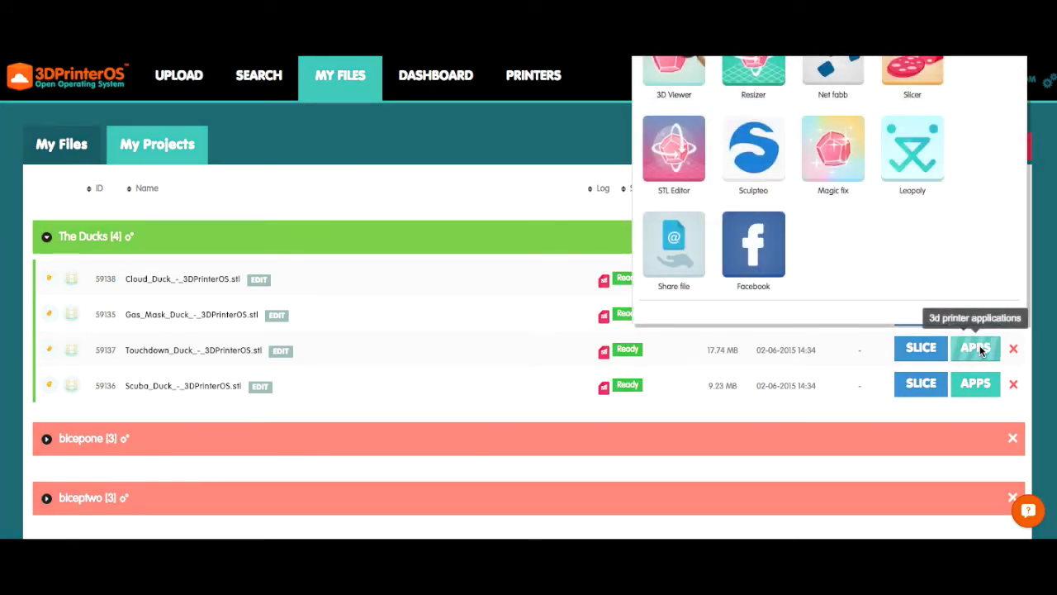
pyautogui.click(677, 141)
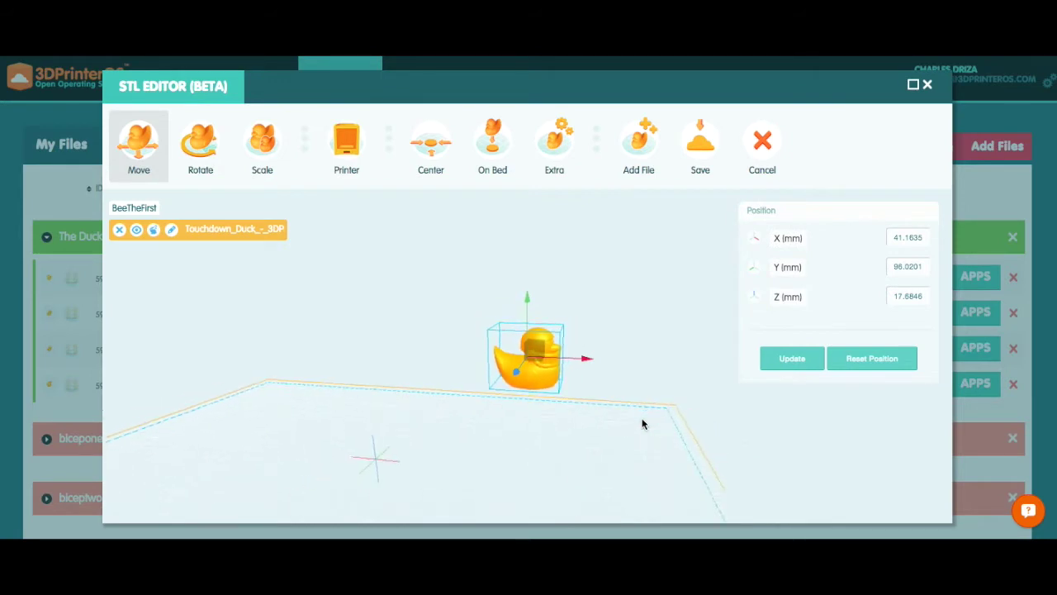
# - Switch the printer to Makerbot Replicator 2 and centre the Touchdown duck on the bed
pyautogui.click(347, 144)
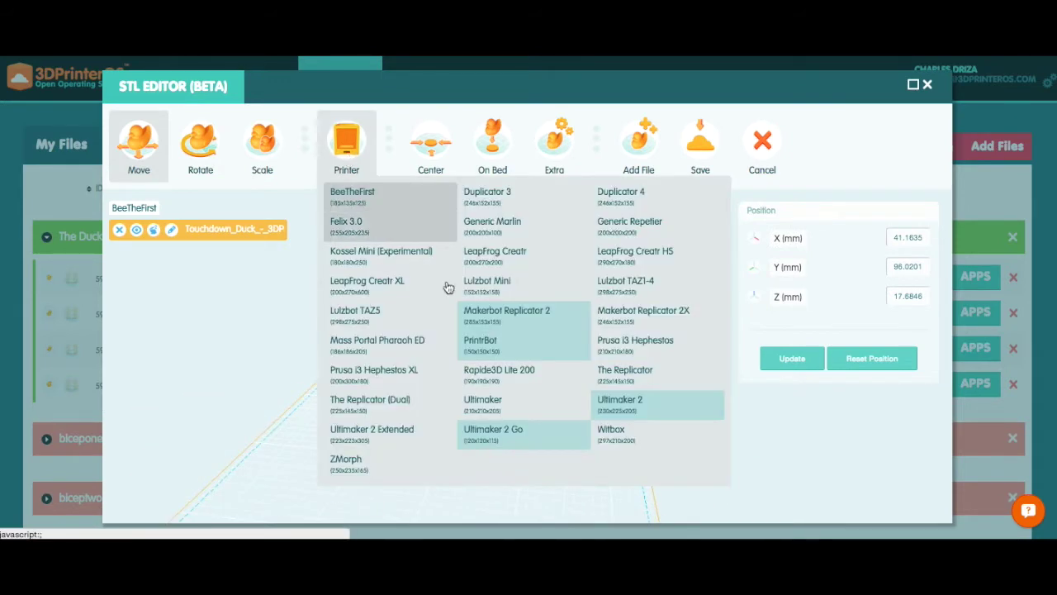
pyautogui.click(514, 316)
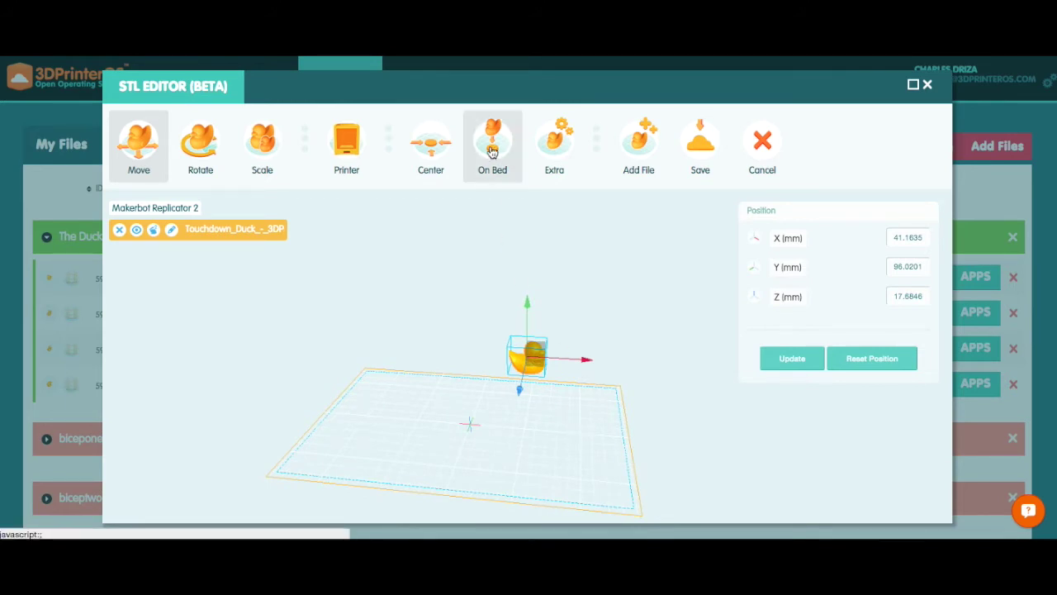
pyautogui.click(429, 149)
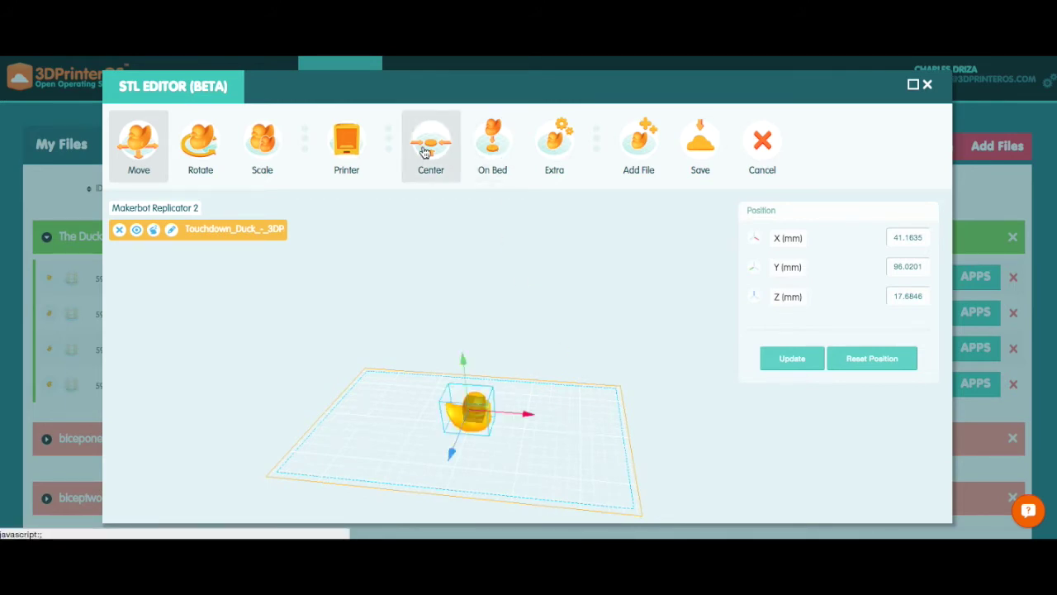
pyautogui.click(542, 406)
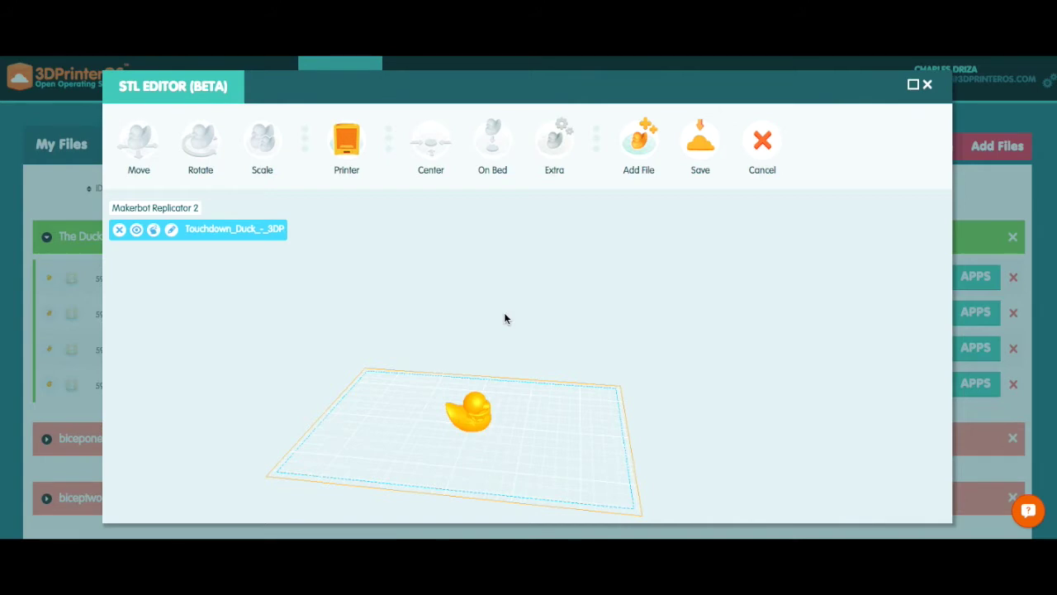
# - Slide the Touchdown duck right along X to 93.8098 mm
pyautogui.scroll(-3, 527, 373)
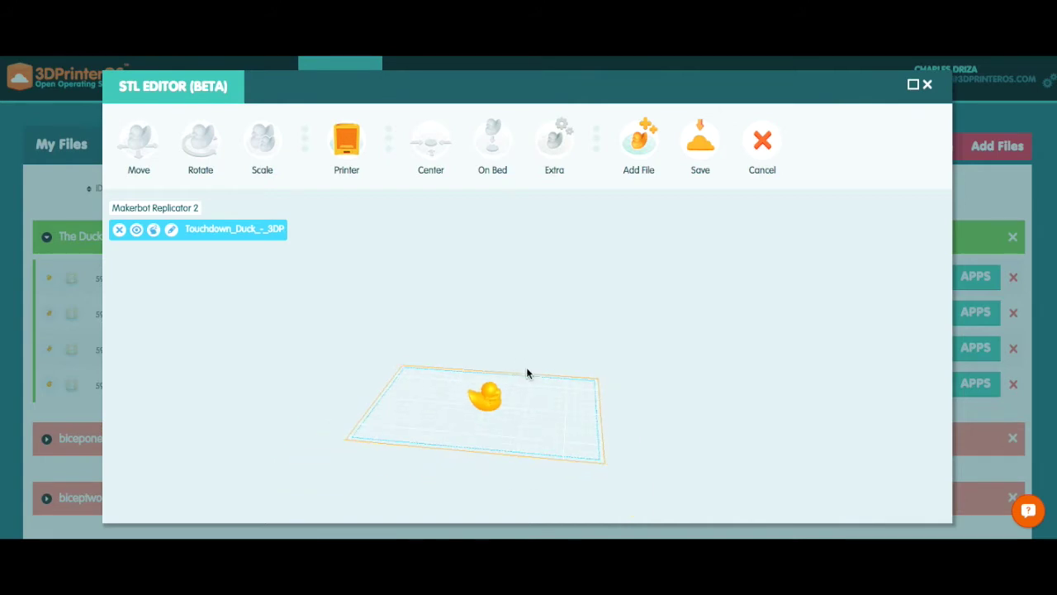
pyautogui.click(496, 394)
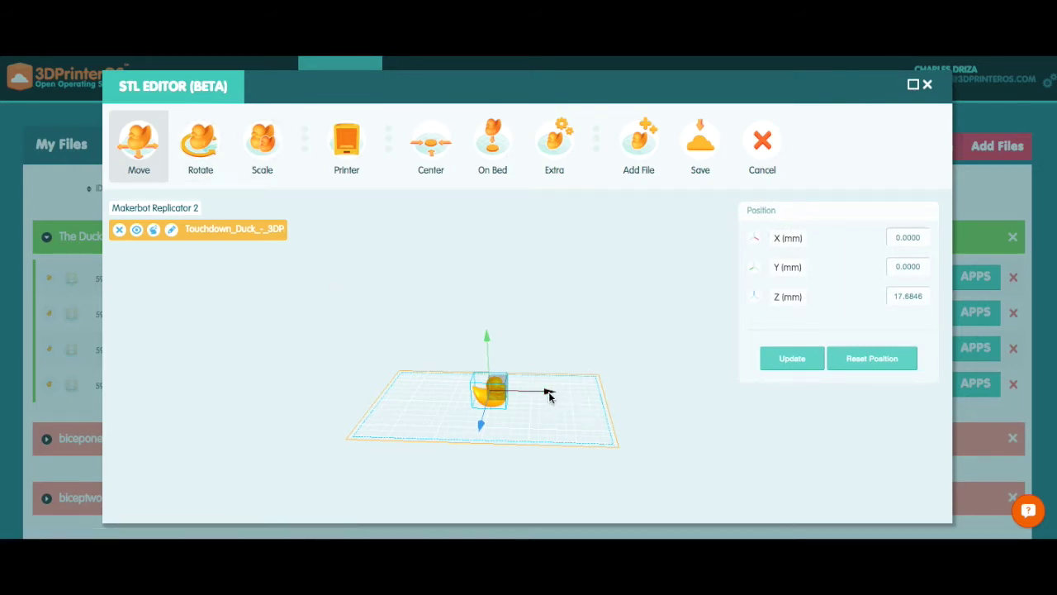
pyautogui.moveTo(548, 392); pyautogui.dragTo(628, 394)
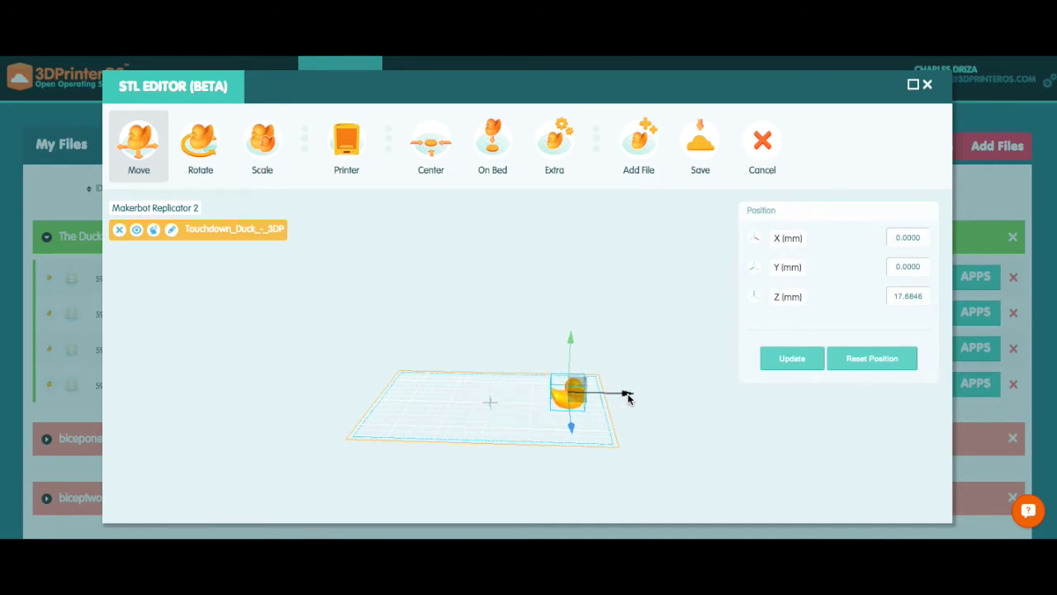
pyautogui.click(498, 270)
pyautogui.click(644, 148)
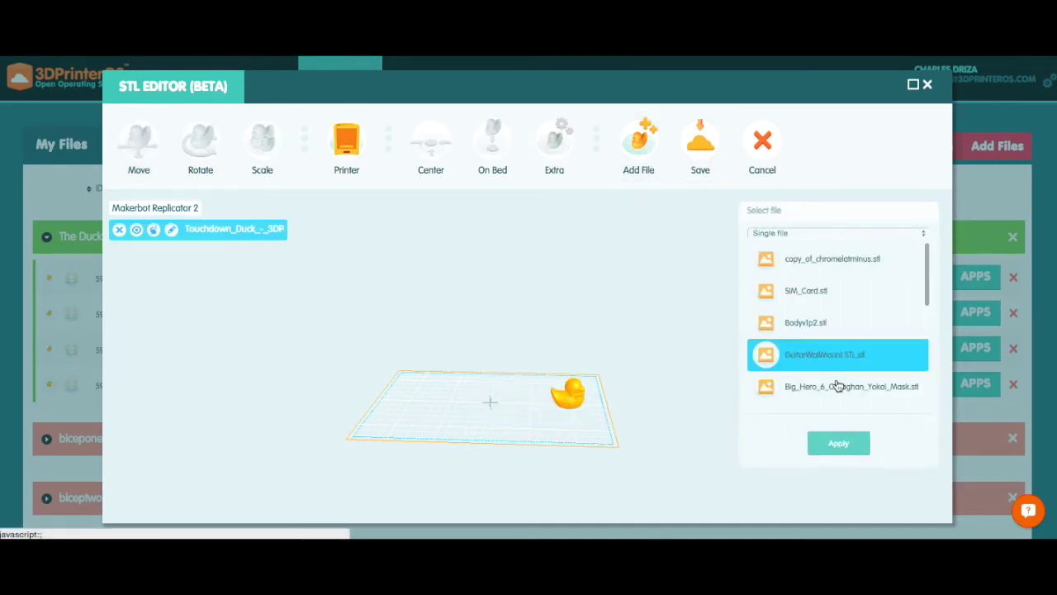
# - Add Gas_Mask_Duck from The Ducks folder to the bed
pyautogui.click(789, 232)
pyautogui.scroll(-10, 826, 442)
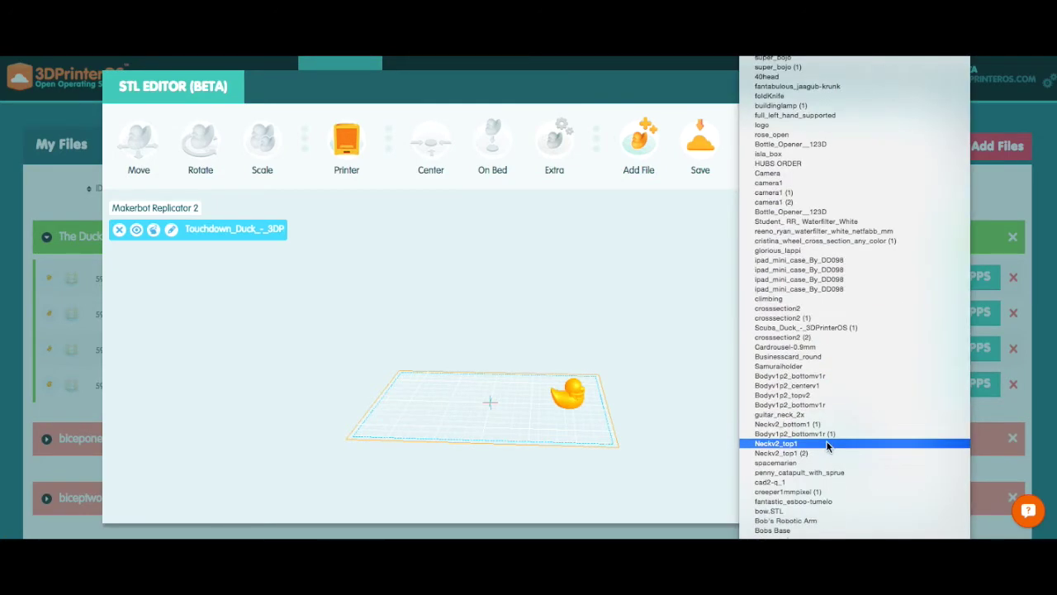
pyautogui.click(793, 446)
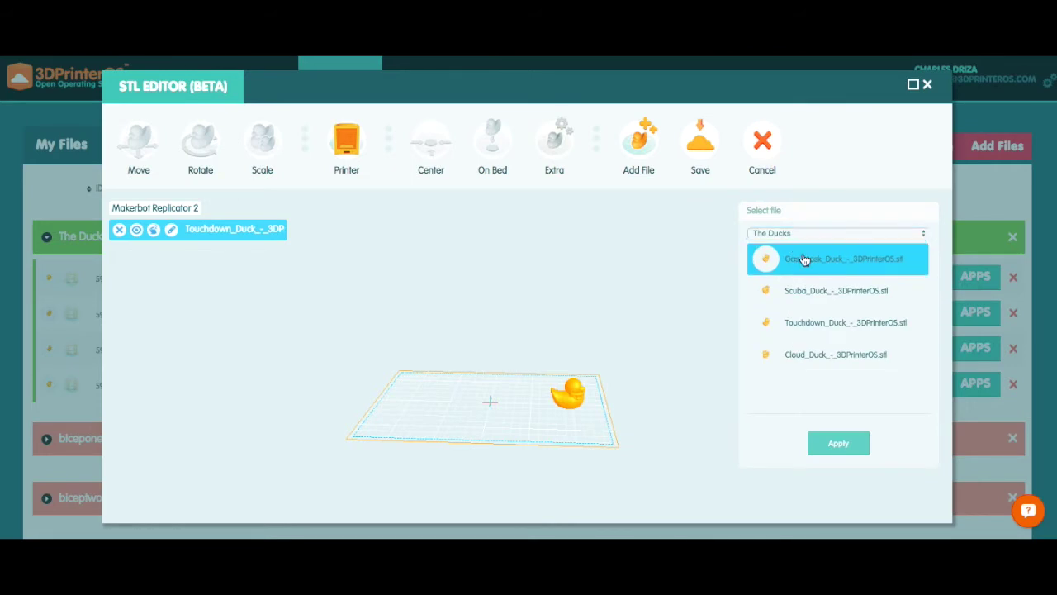
pyautogui.click(813, 262)
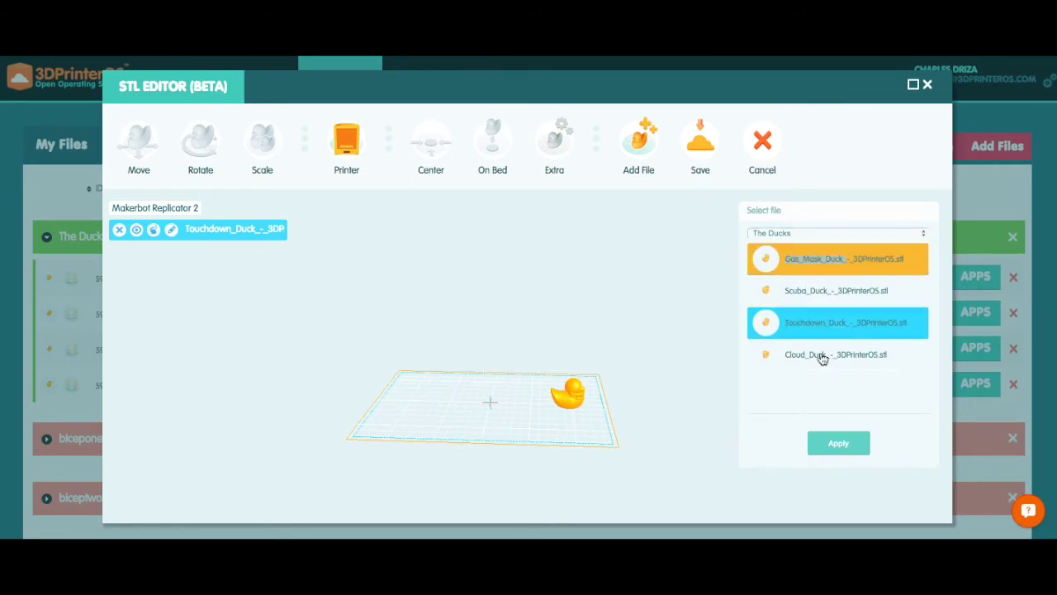
pyautogui.click(840, 448)
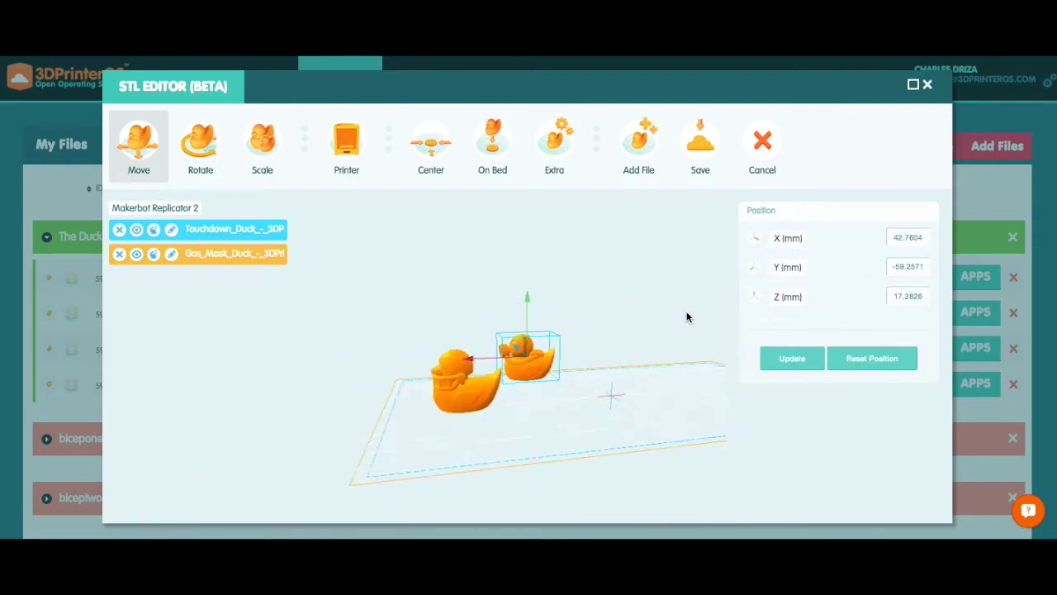
# - Centre the Gas Mask duck, then slide it left to X 36.3044 mm beside the Touchdown duck
pyautogui.click(436, 161)
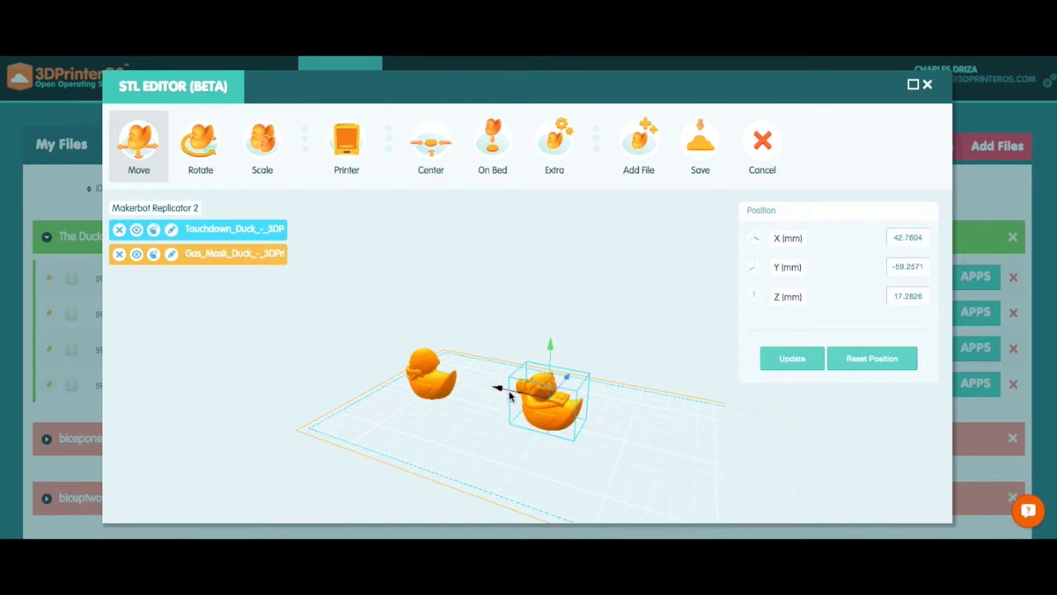
pyautogui.moveTo(505, 388); pyautogui.dragTo(460, 377)
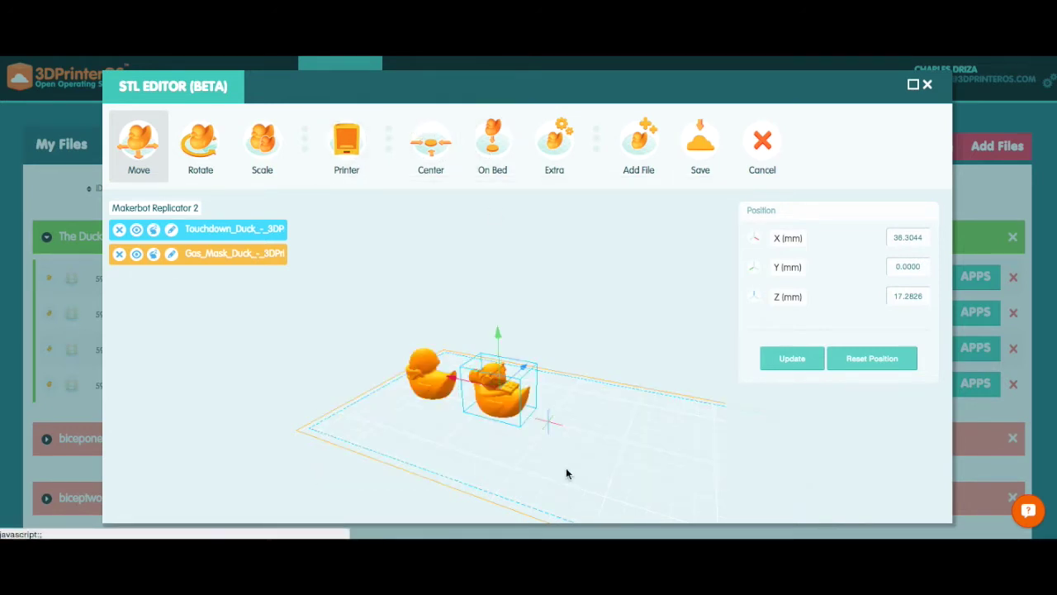
pyautogui.moveTo(567, 471); pyautogui.dragTo(654, 436)
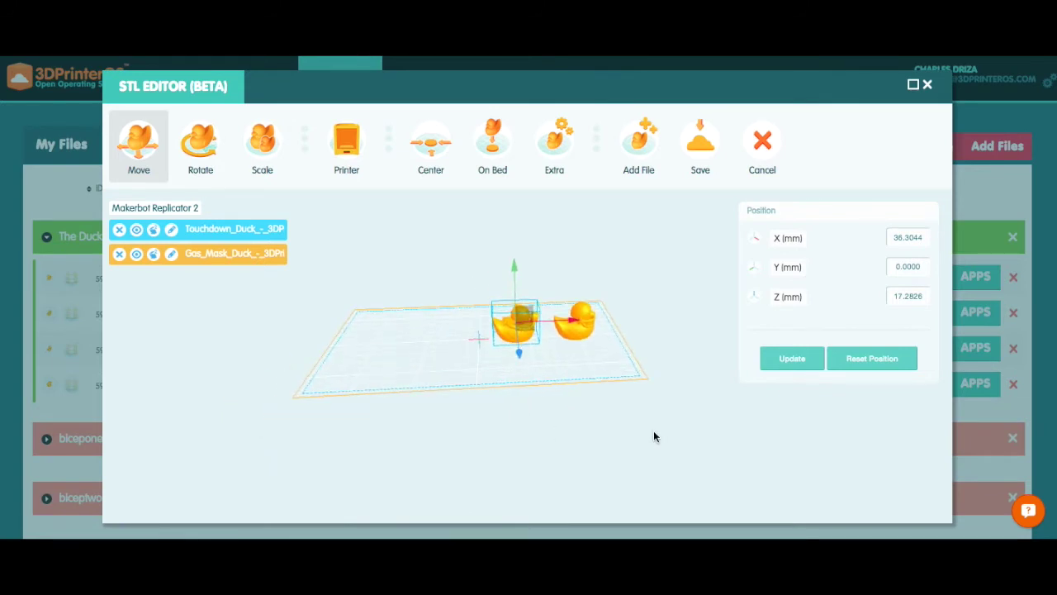
# - Add Cloud_Duck, slide it left, and rotate it to face right
pyautogui.click(644, 161)
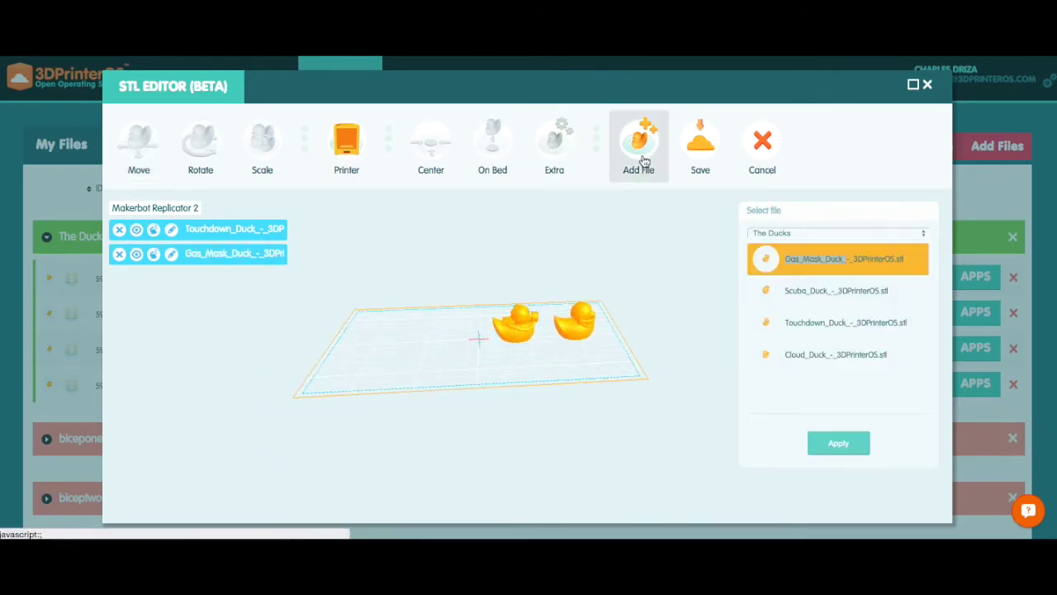
pyautogui.click(849, 359)
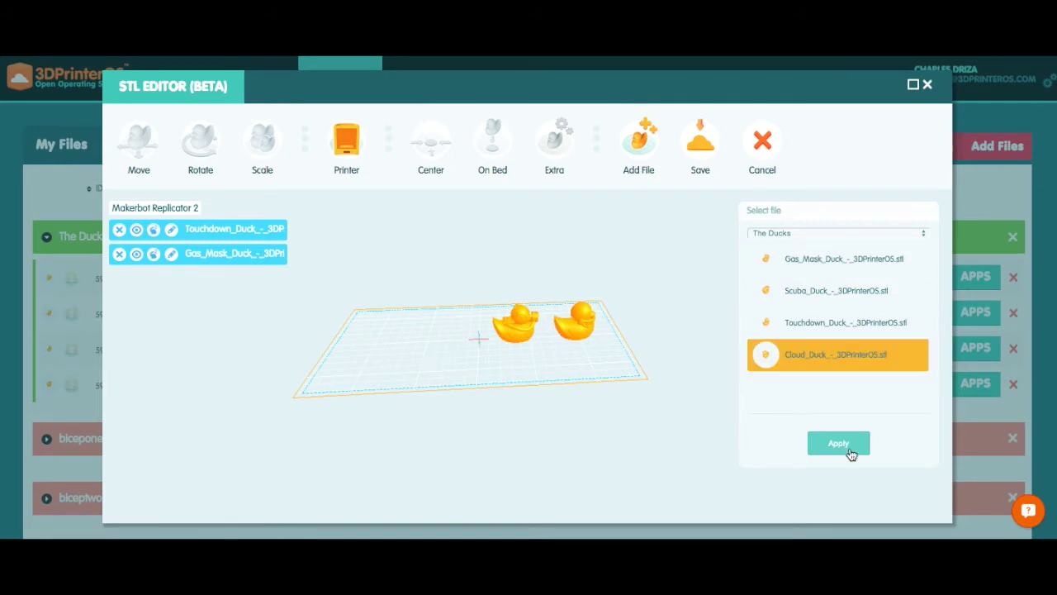
pyautogui.click(850, 444)
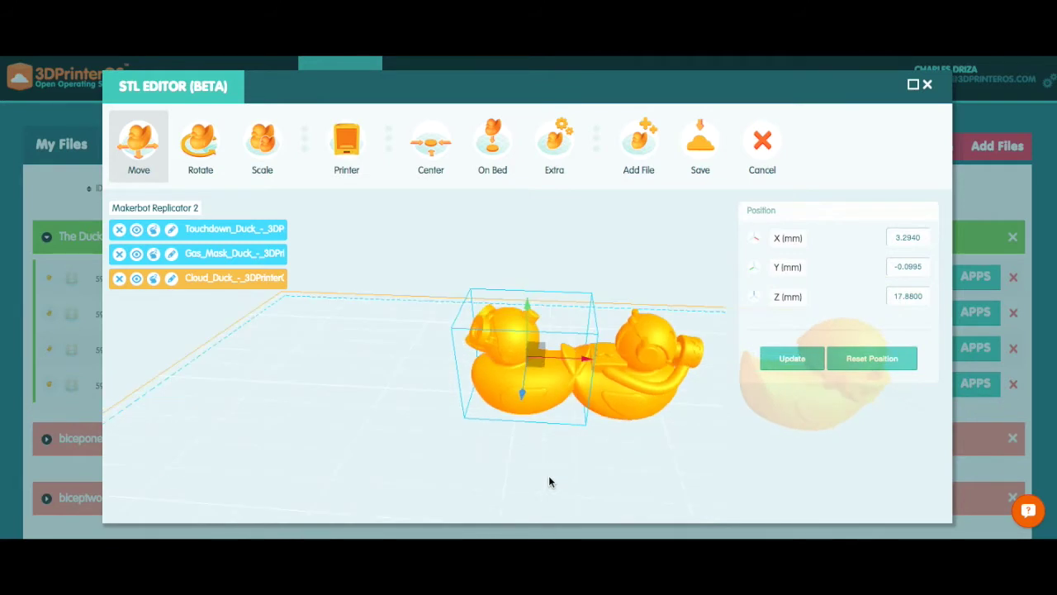
pyautogui.moveTo(576, 362); pyautogui.dragTo(525, 354)
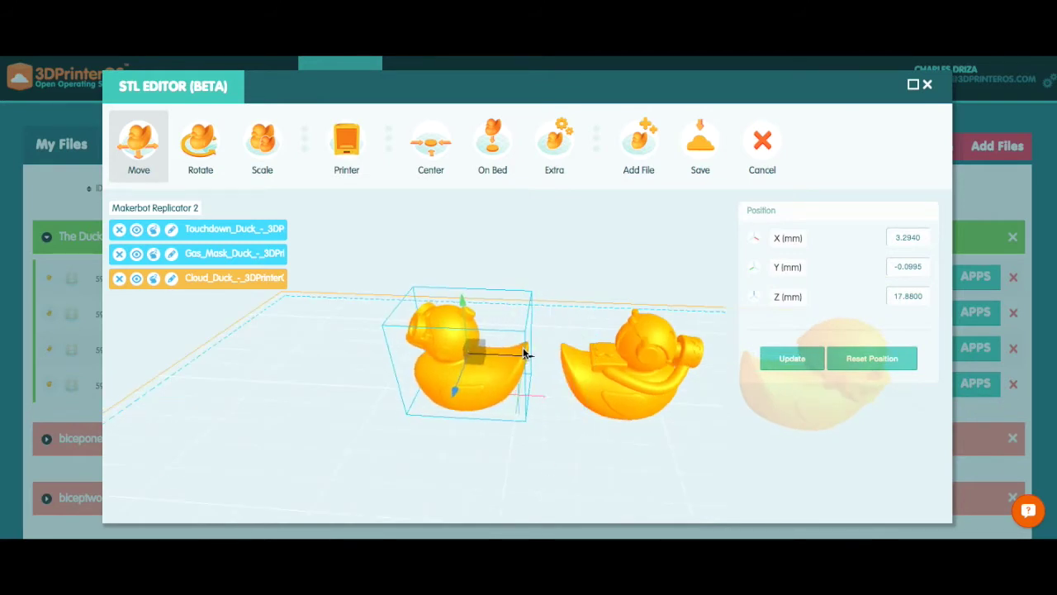
pyautogui.click(202, 161)
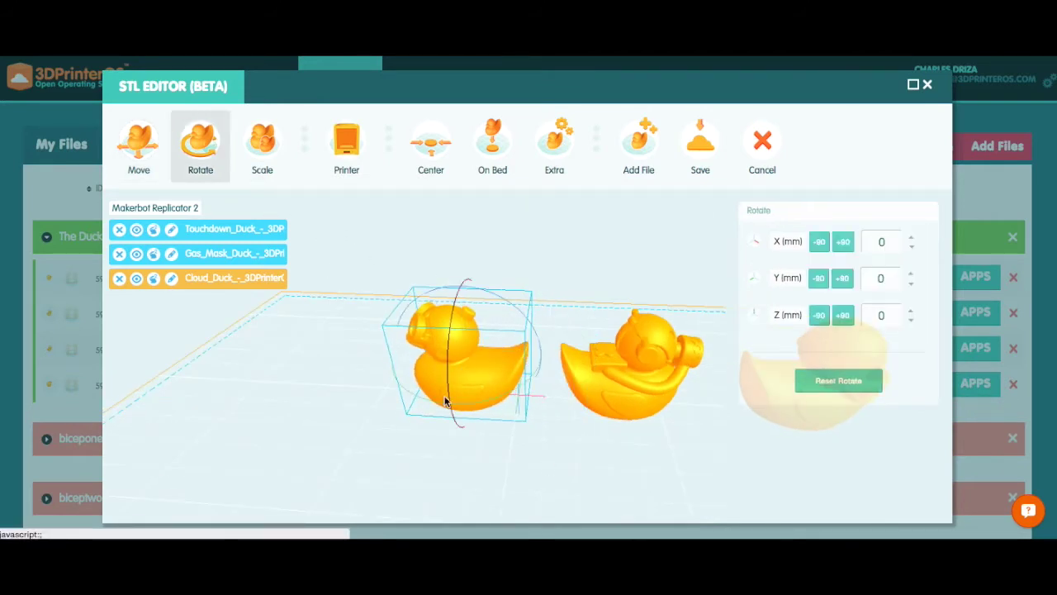
pyautogui.moveTo(394, 383); pyautogui.dragTo(555, 312)
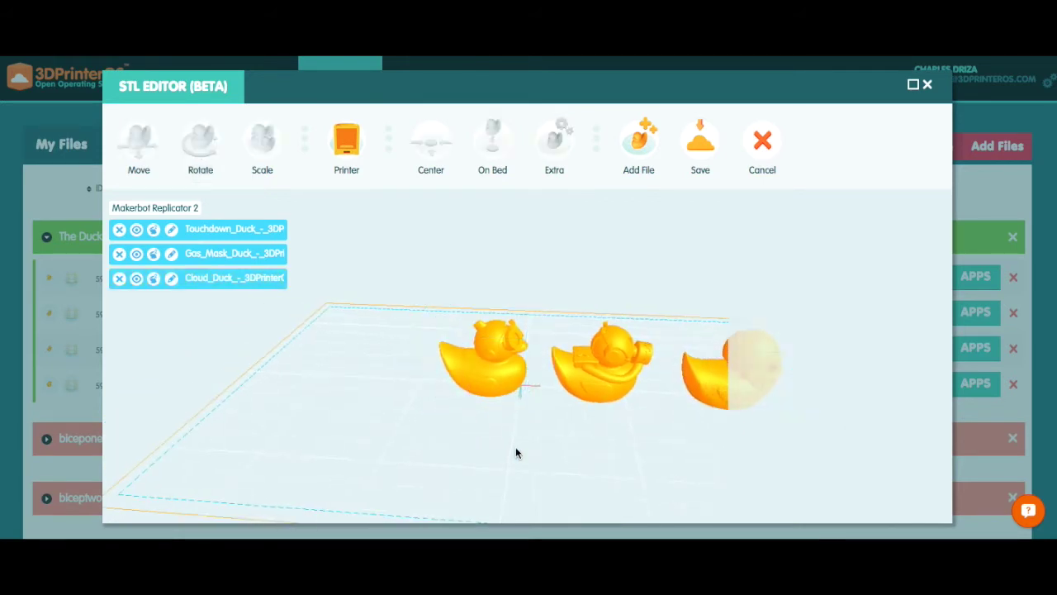
# - Move the first duck in the row further left on the bed
pyautogui.click(477, 372)
pyautogui.click(142, 147)
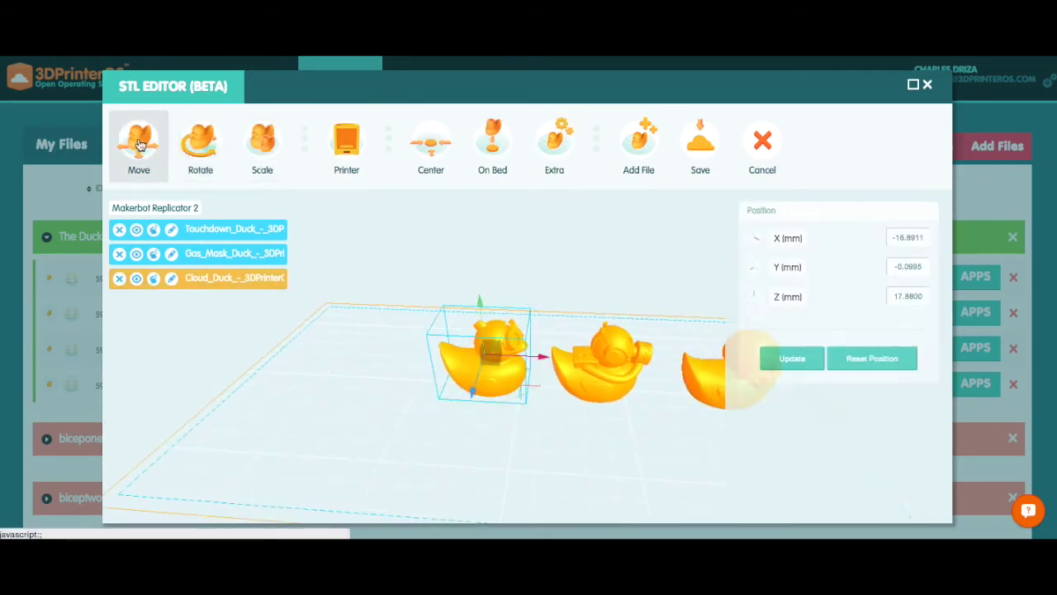
pyautogui.moveTo(541, 356); pyautogui.dragTo(408, 351)
pyautogui.click(535, 413)
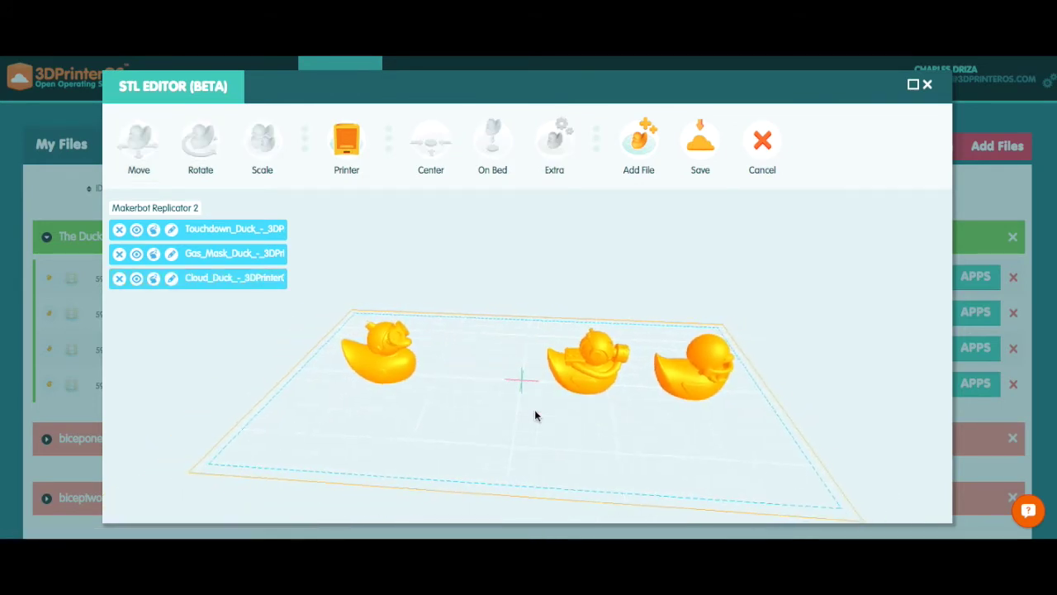
# - Add Scuba_Duck, centre it, and slide it left into the row of ducks
pyautogui.click(634, 154)
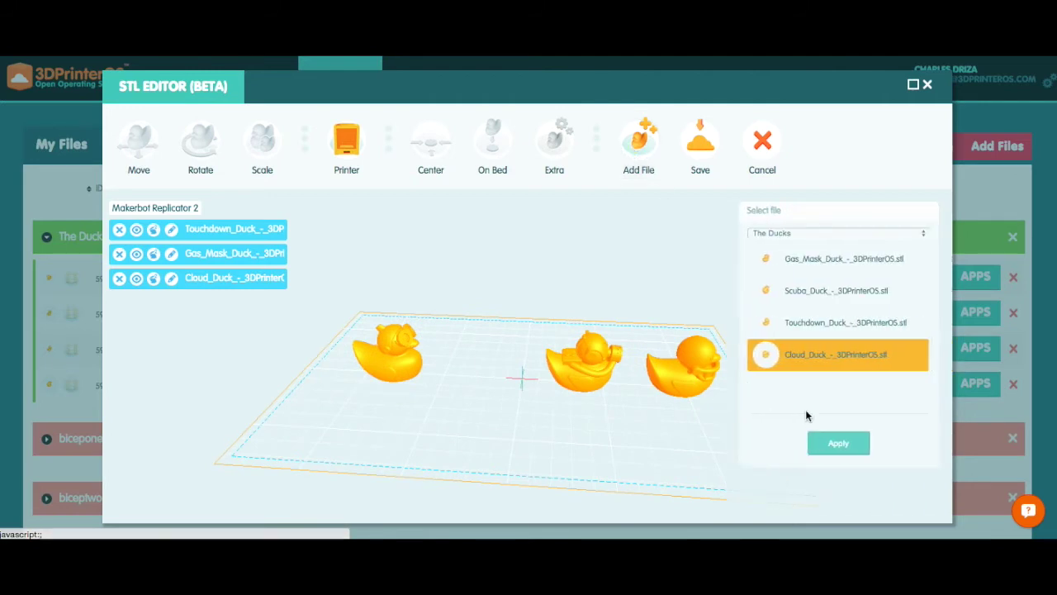
pyautogui.click(832, 294)
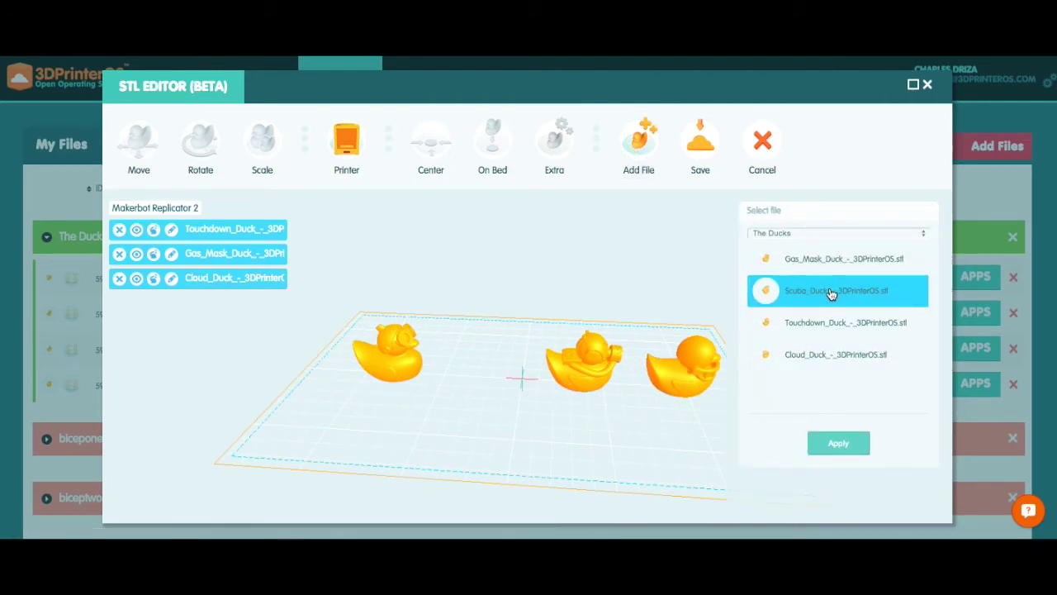
pyautogui.click(850, 450)
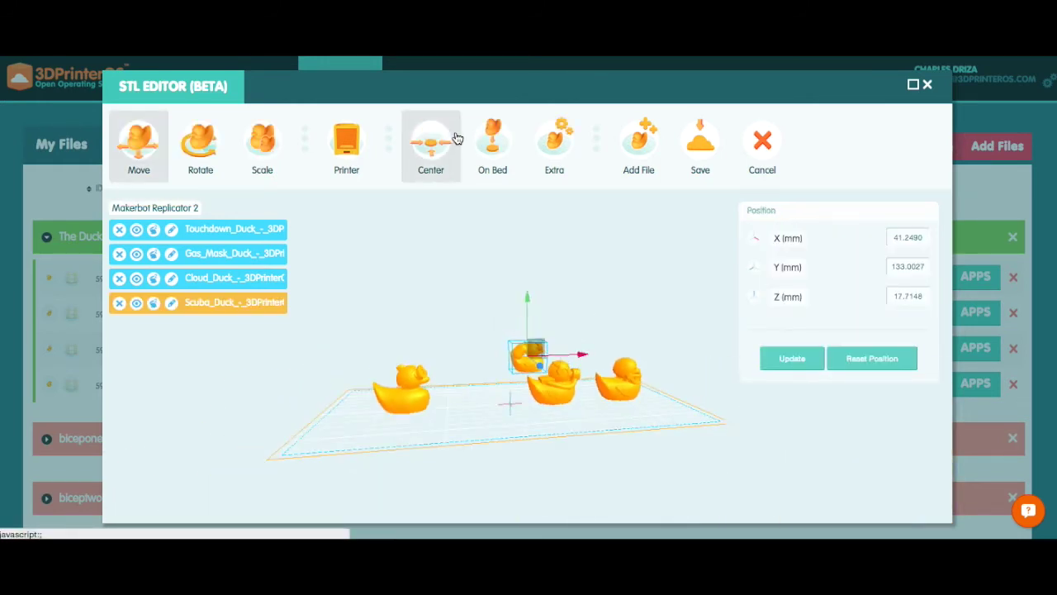
pyautogui.click(440, 159)
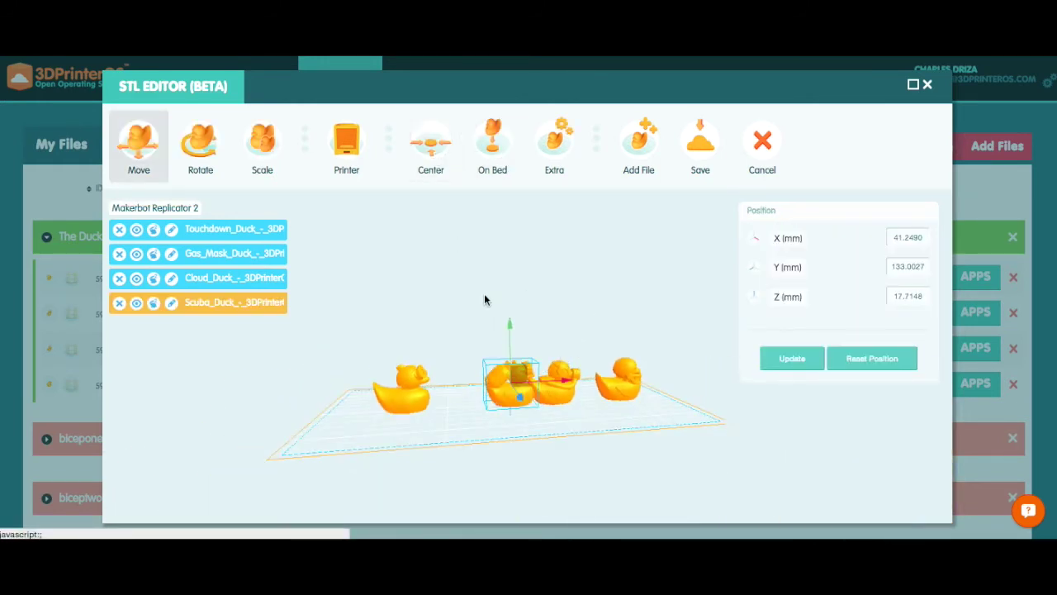
pyautogui.moveTo(565, 376); pyautogui.dragTo(540, 377)
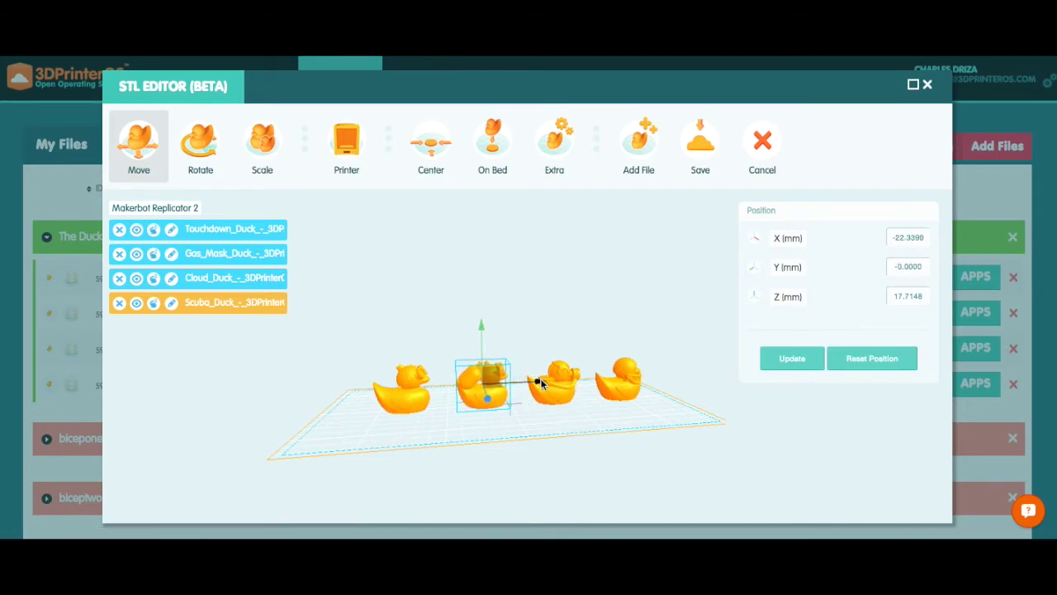
pyautogui.click(570, 436)
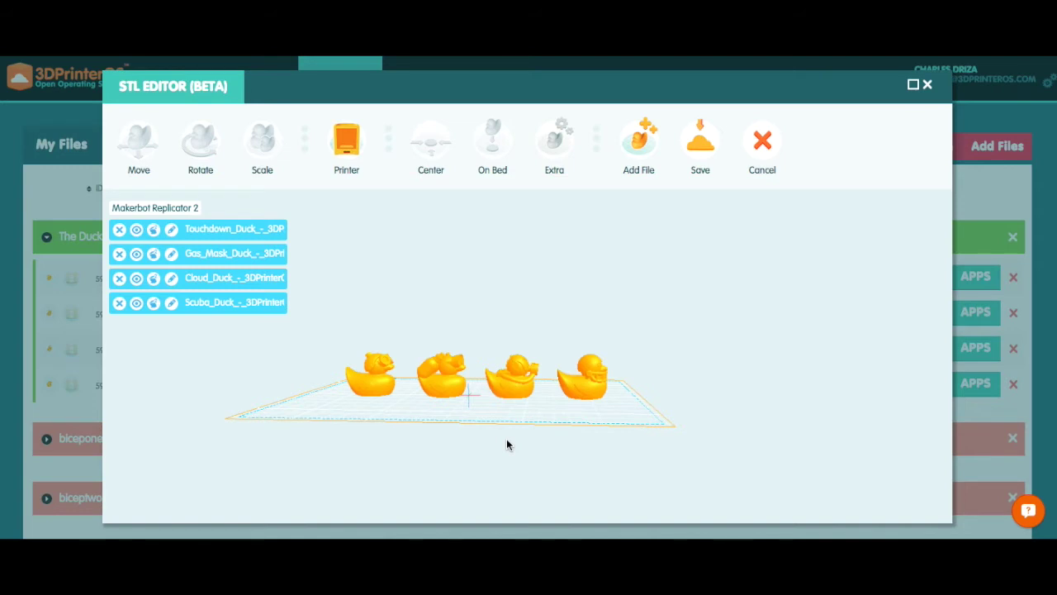
# - Duplicate the Touchdown duck and lift the copy above the bed
pyautogui.moveTo(505, 444); pyautogui.dragTo(459, 445)
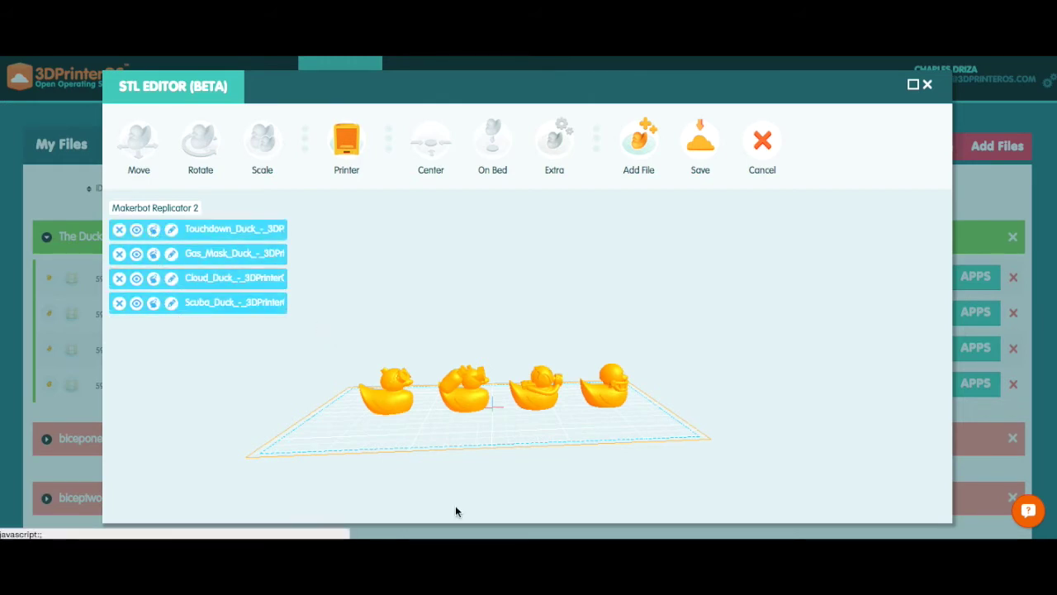
pyautogui.click(605, 397)
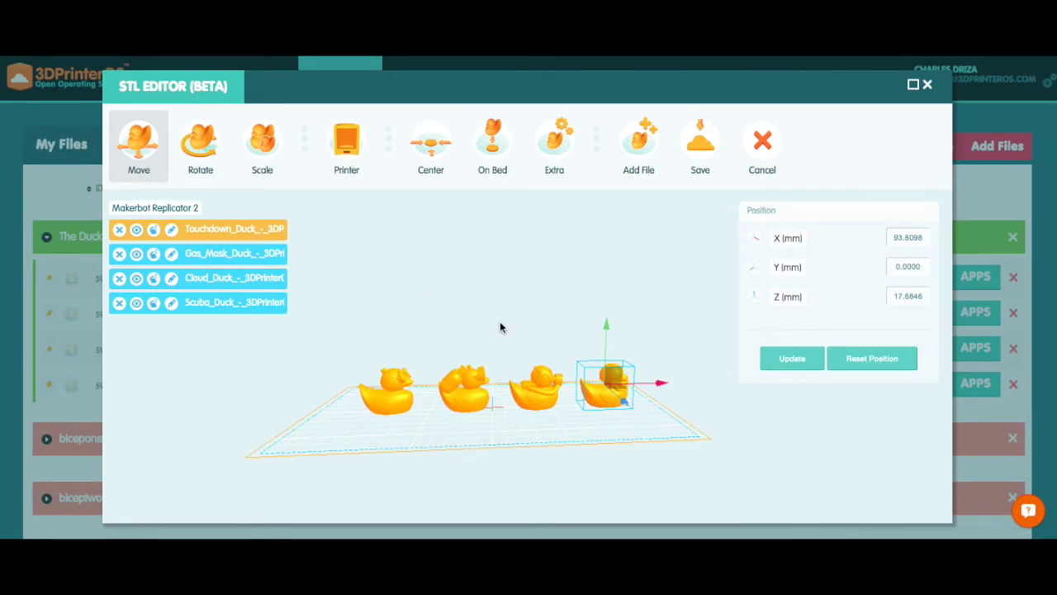
pyautogui.click(153, 232)
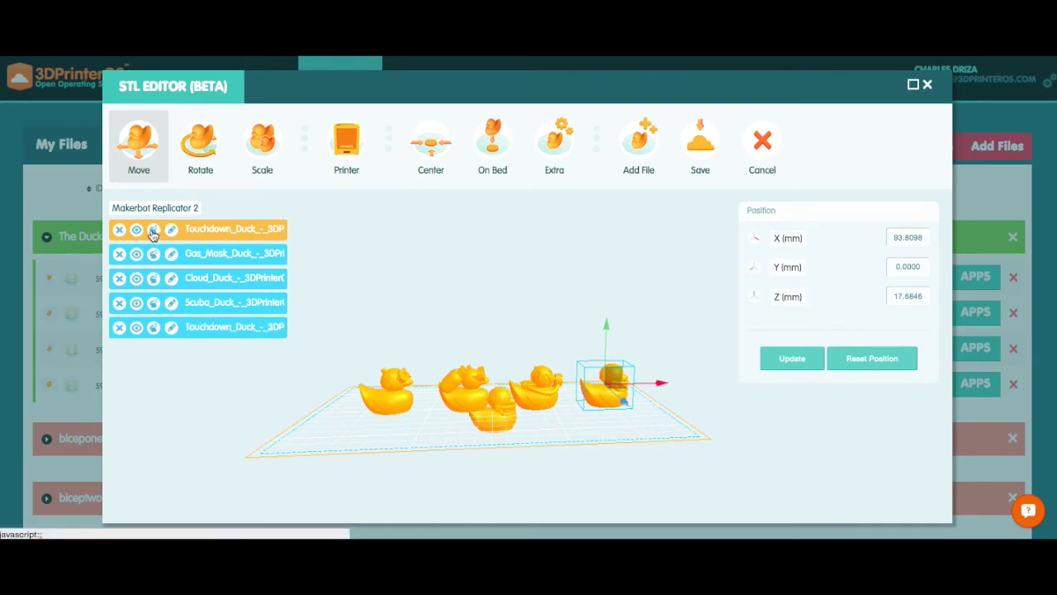
pyautogui.click(504, 406)
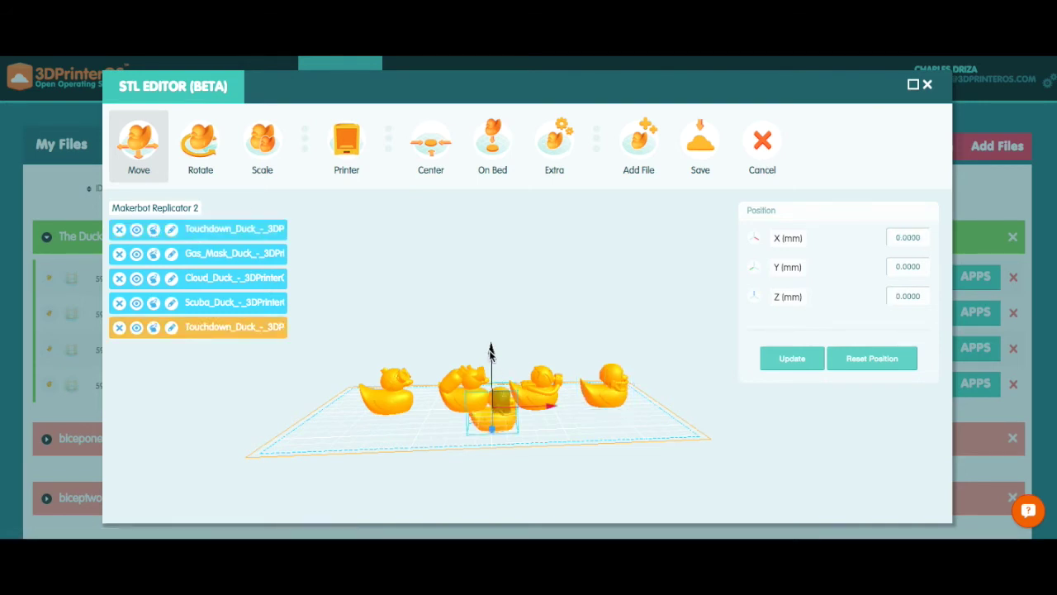
pyautogui.moveTo(490, 352); pyautogui.dragTo(490, 295)
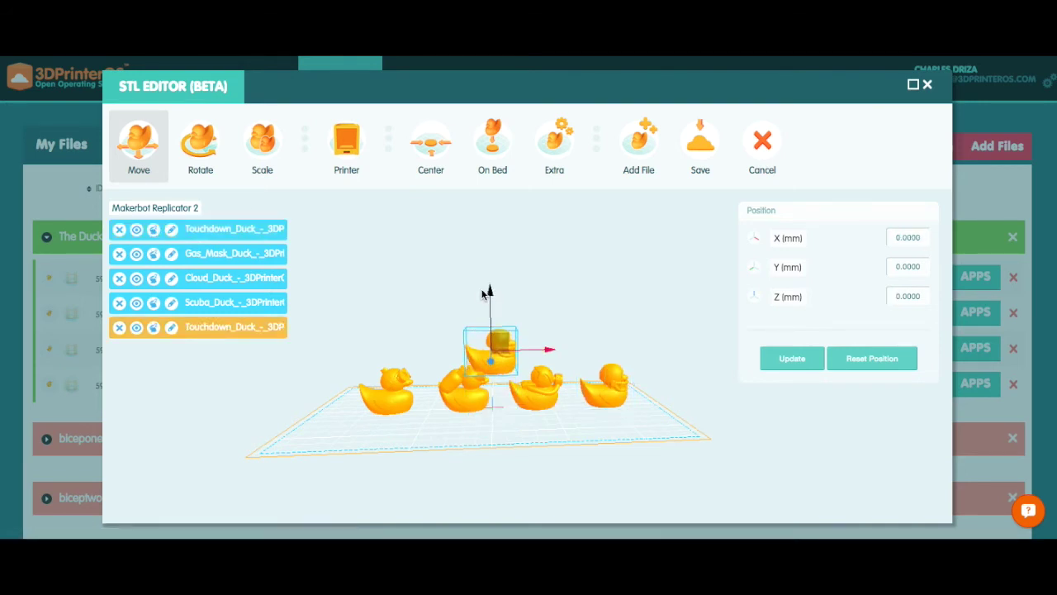
# - Duplicate the Gas_Mask duck and raise the copy onto the stack
pyautogui.click(153, 253)
pyautogui.moveTo(490, 421); pyautogui.dragTo(494, 405)
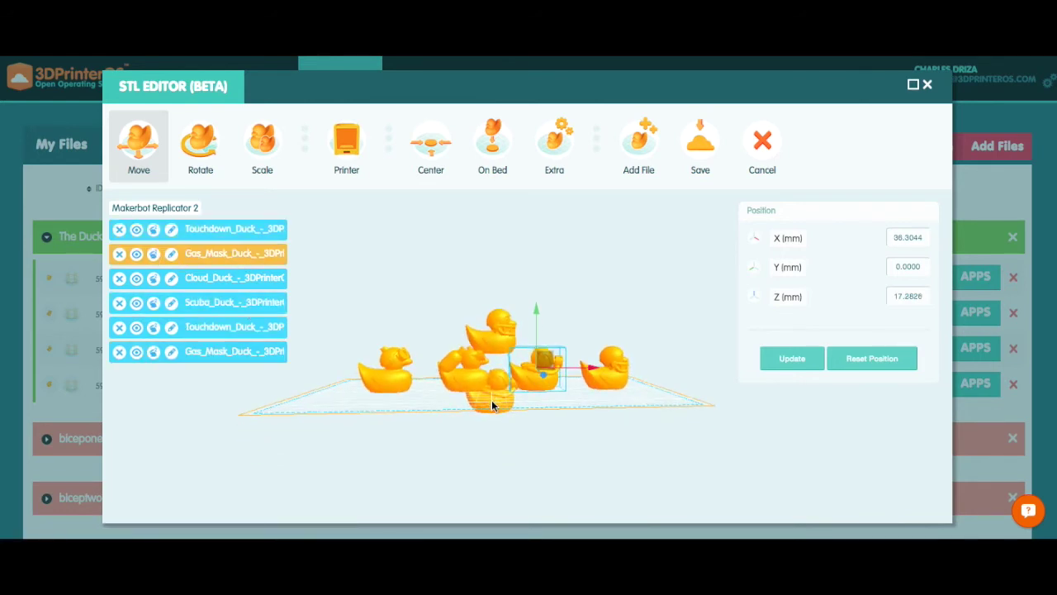
pyautogui.click(496, 387)
pyautogui.moveTo(493, 326); pyautogui.dragTo(490, 225)
pyautogui.click(578, 325)
# - Delete the stacked Touchdown and Gas_Mask copies
pyautogui.moveTo(579, 325); pyautogui.dragTo(690, 398)
pyautogui.scroll(5, 507, 420)
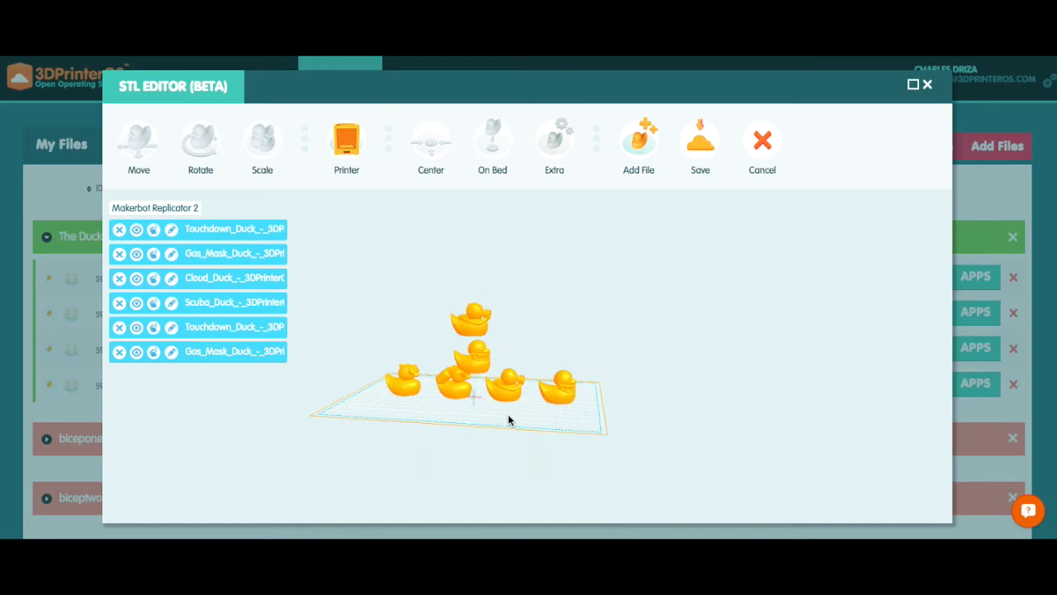
pyautogui.click(474, 363)
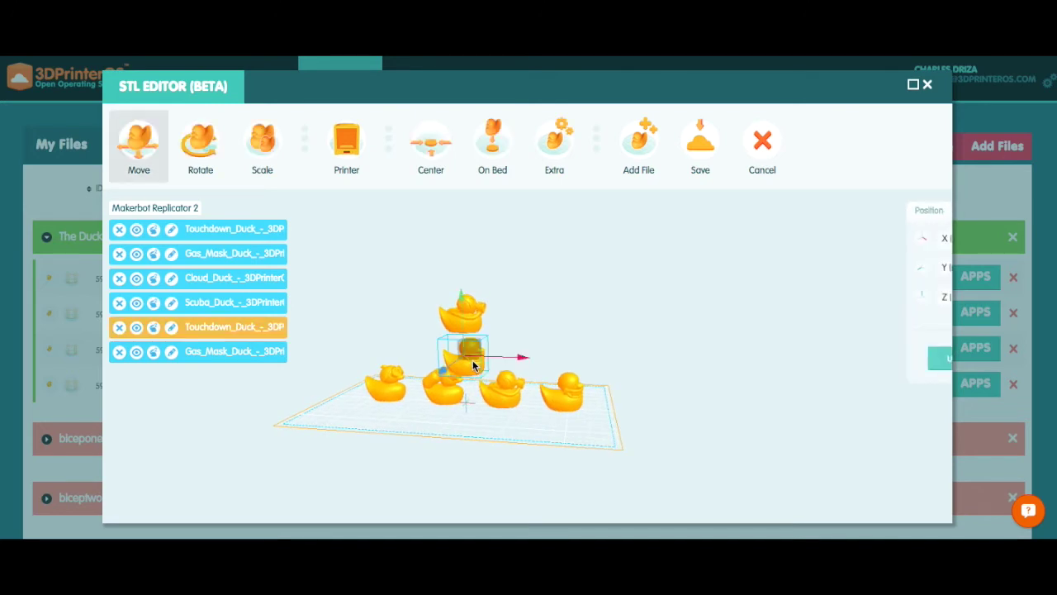
pyautogui.click(119, 327)
pyautogui.click(451, 314)
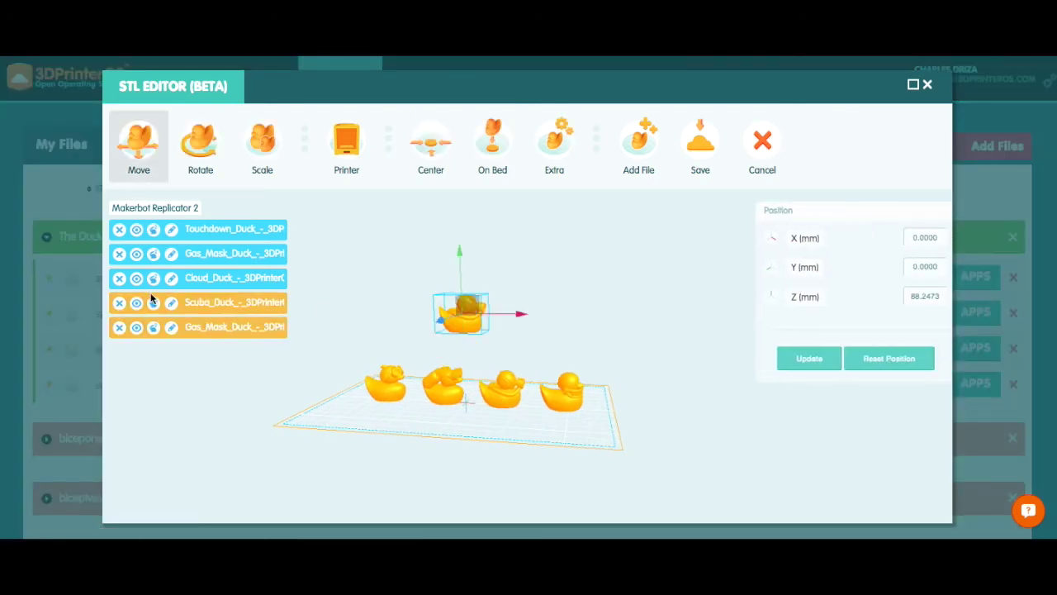
pyautogui.click(119, 328)
# - Make two Scuba duck copies, raising both and shifting the second one right
pyautogui.click(448, 390)
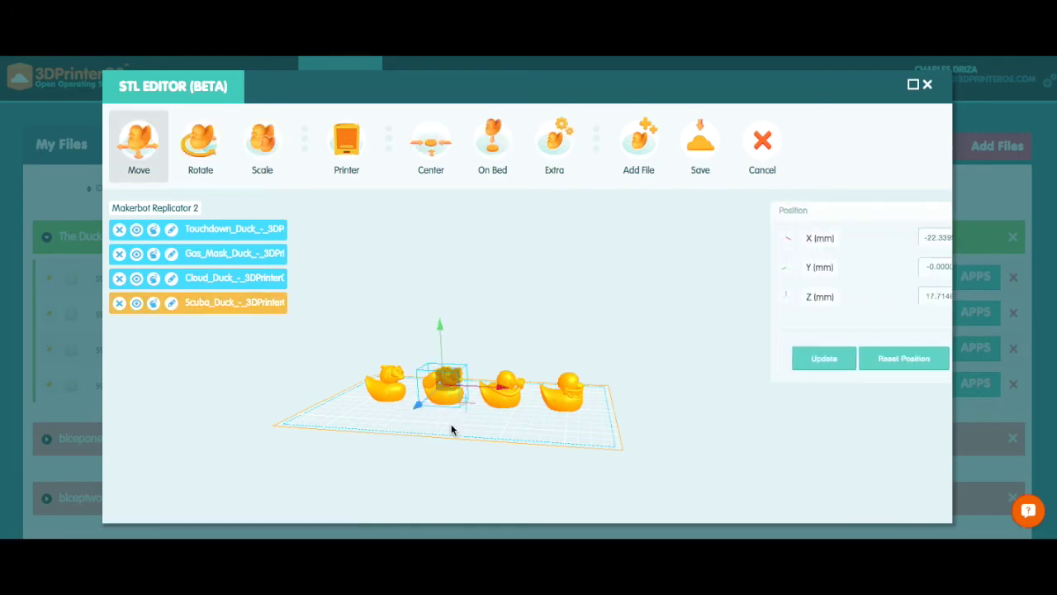
pyautogui.moveTo(451, 428)
pyautogui.mouseDown()
pyautogui.moveTo(555, 448)
pyautogui.moveTo(463, 427)
pyautogui.mouseUp()
pyautogui.moveTo(591, 432); pyautogui.dragTo(584, 454)
pyautogui.click(153, 310)
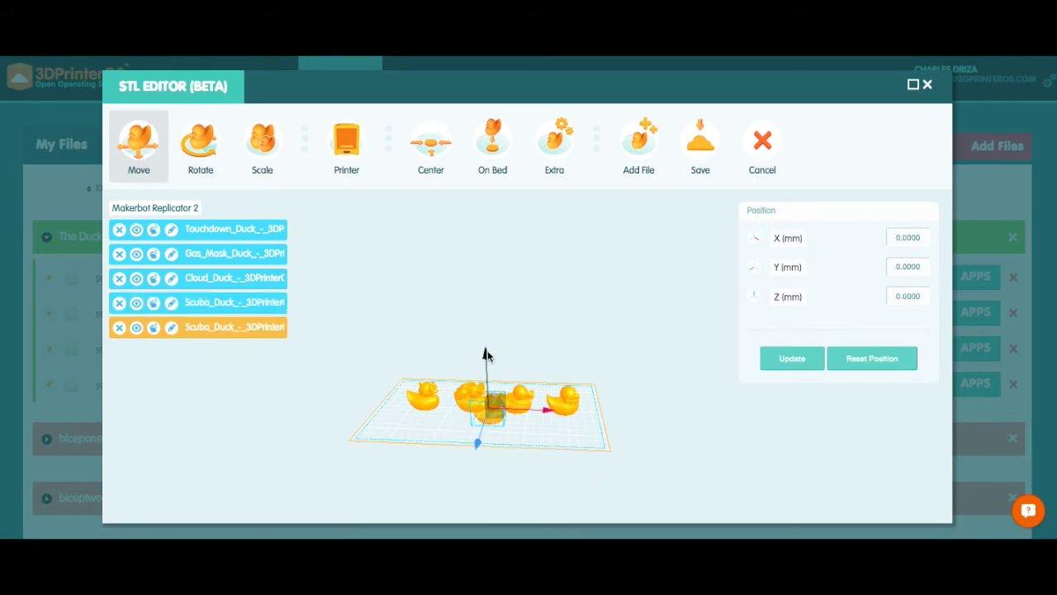
pyautogui.moveTo(486, 354); pyautogui.dragTo(476, 270)
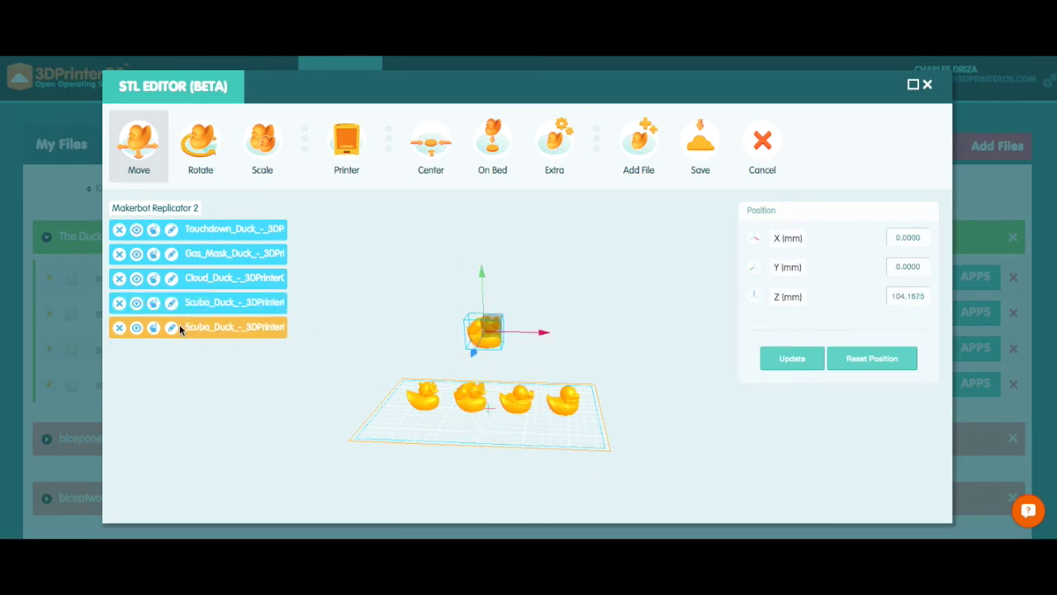
pyautogui.click(152, 327)
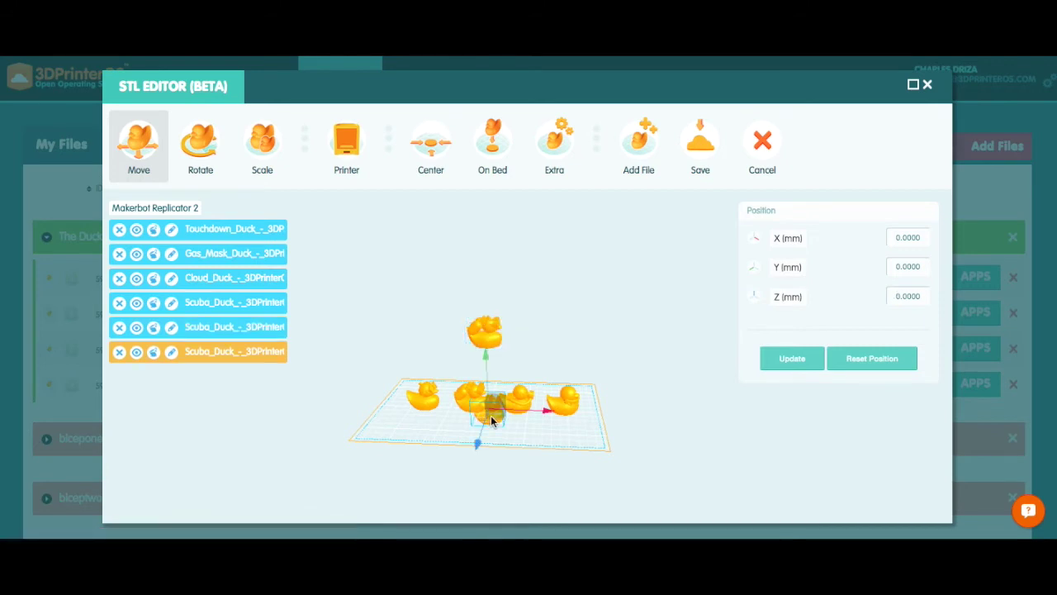
pyautogui.moveTo(485, 360); pyautogui.dragTo(485, 304)
pyautogui.moveTo(545, 366); pyautogui.dragTo(585, 363)
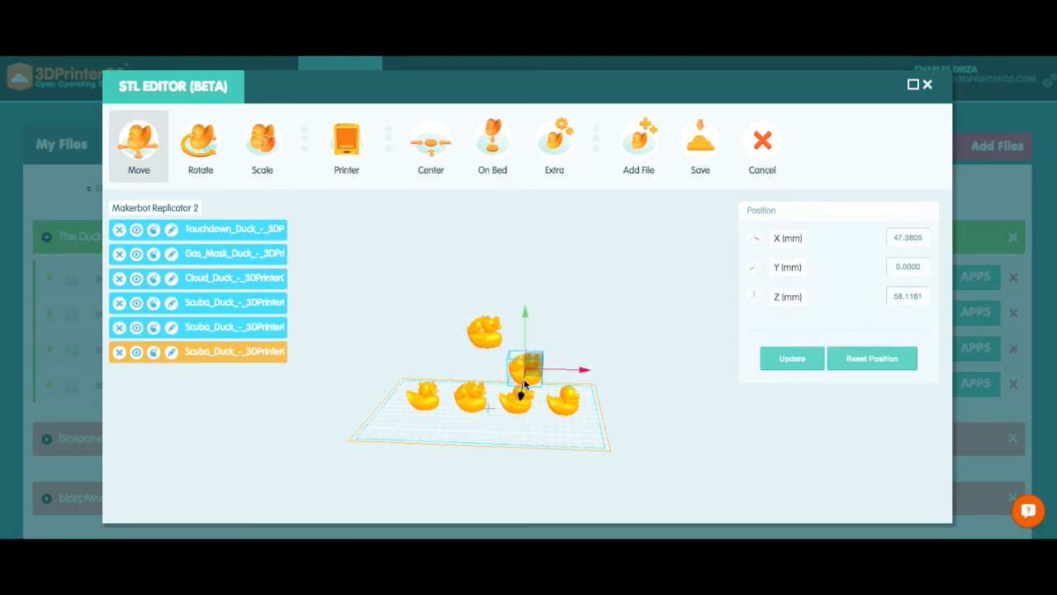
pyautogui.click(534, 437)
# - Duplicate the Cloud duck, raise the copy to Z 56.6330 mm and shift it right
pyautogui.moveTo(534, 437); pyautogui.dragTo(588, 411)
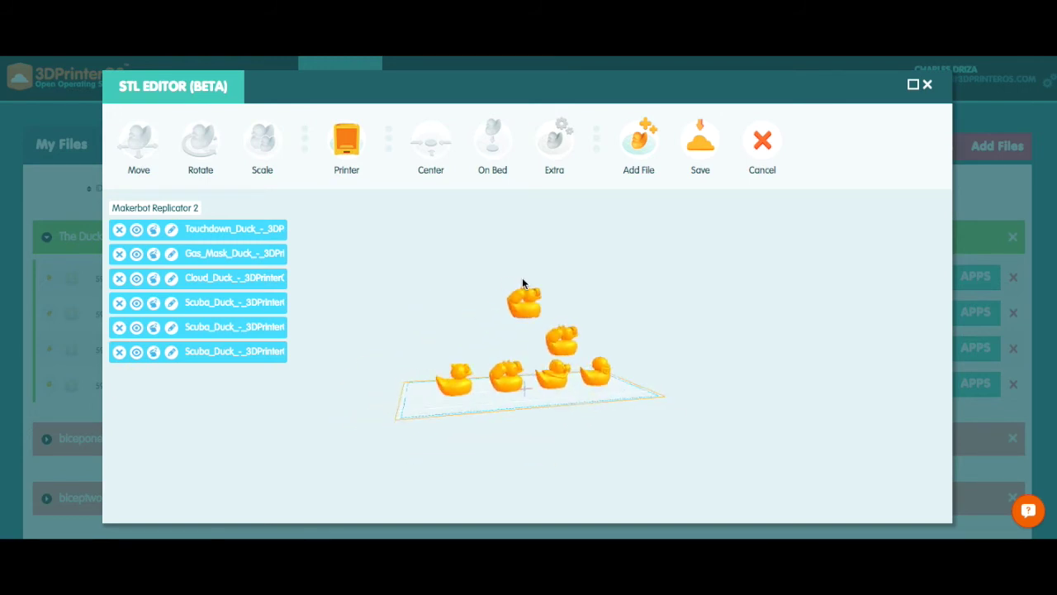
pyautogui.click(153, 280)
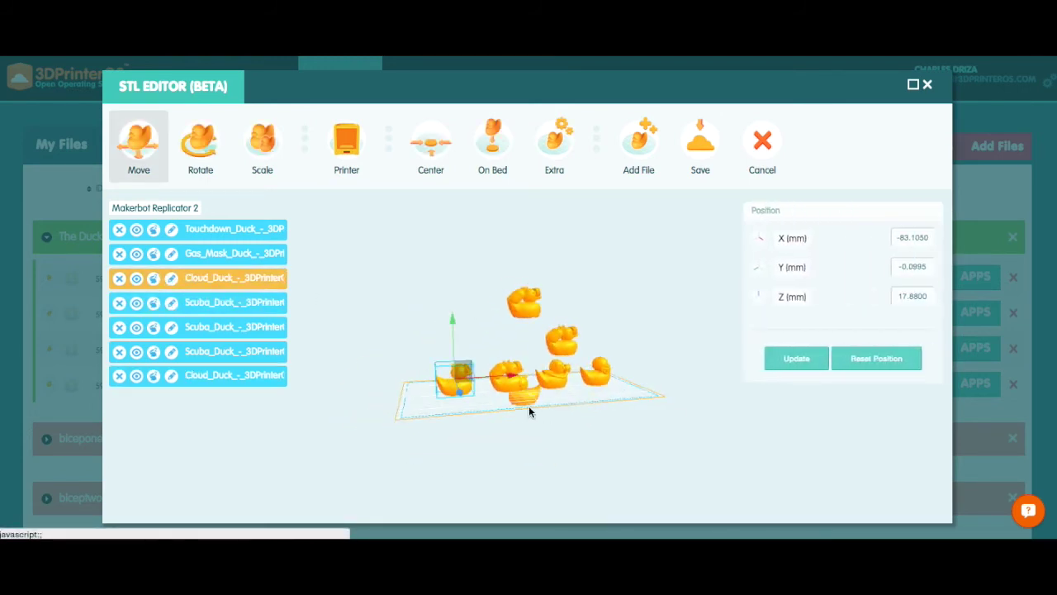
pyautogui.moveTo(452, 328); pyautogui.dragTo(452, 299)
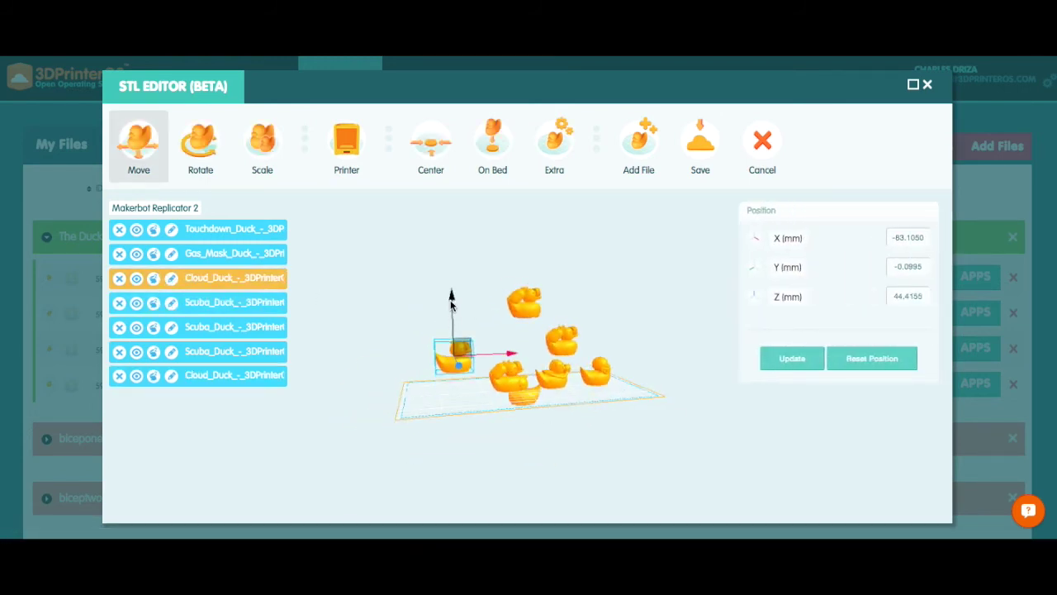
pyautogui.moveTo(508, 346); pyautogui.dragTo(551, 344)
pyautogui.click(535, 371)
# - Hide a stacked Scuba copy and move the Cloud_Duck copy left to X -95.1714 mm
pyautogui.moveTo(604, 400); pyautogui.dragTo(480, 306)
pyautogui.click(506, 365)
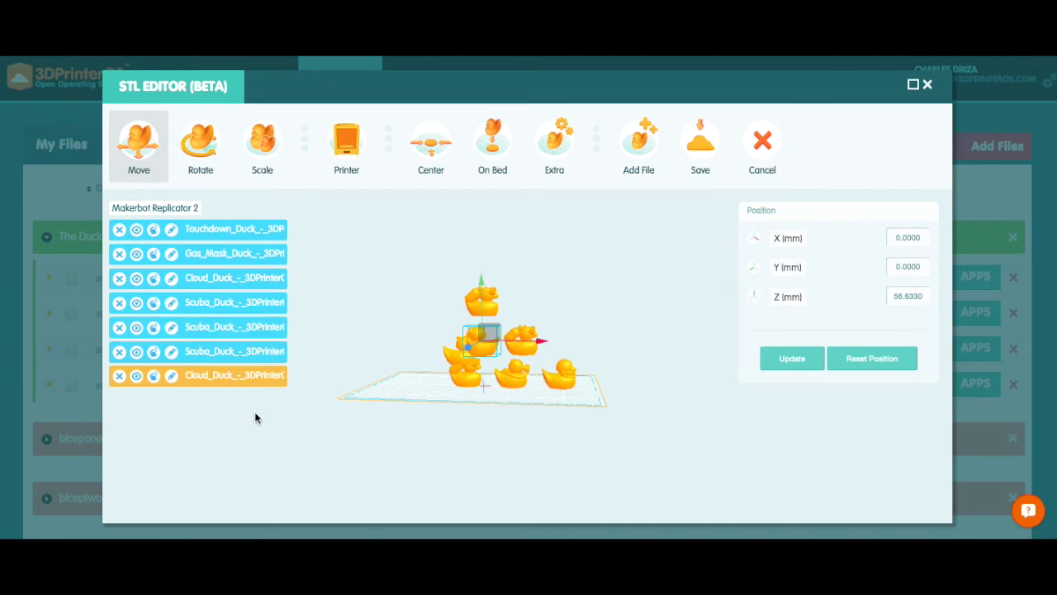
pyautogui.click(159, 400)
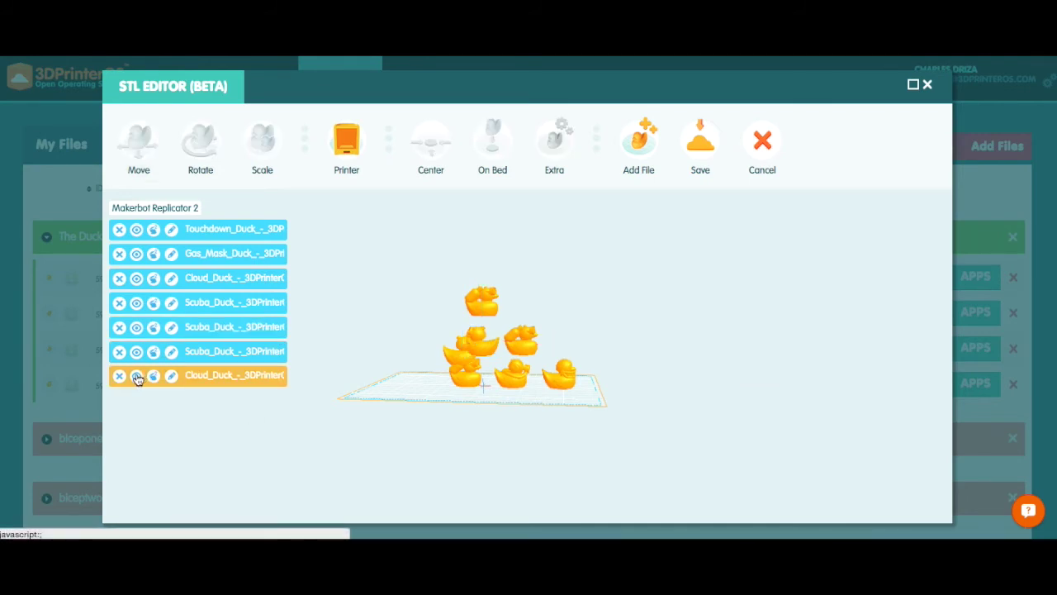
pyautogui.click(137, 377)
pyautogui.click(137, 327)
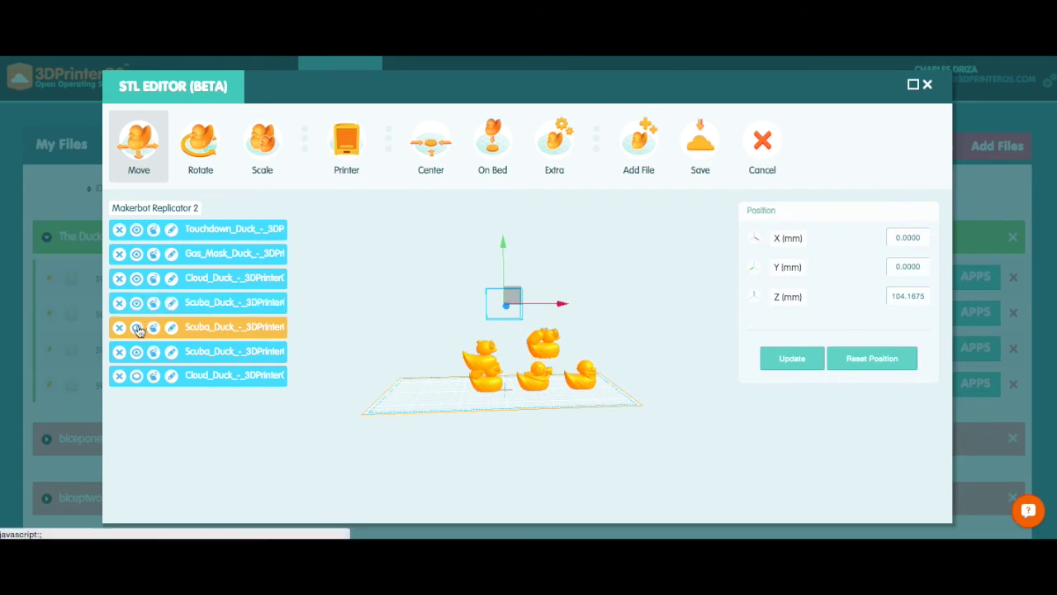
pyautogui.click(137, 376)
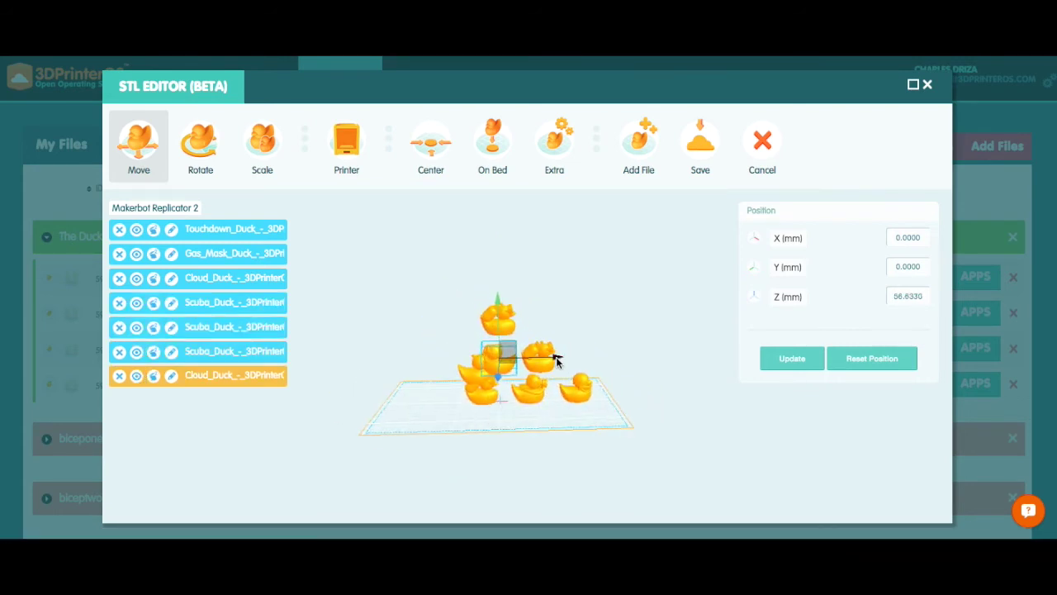
pyautogui.moveTo(557, 361); pyautogui.dragTo(470, 439)
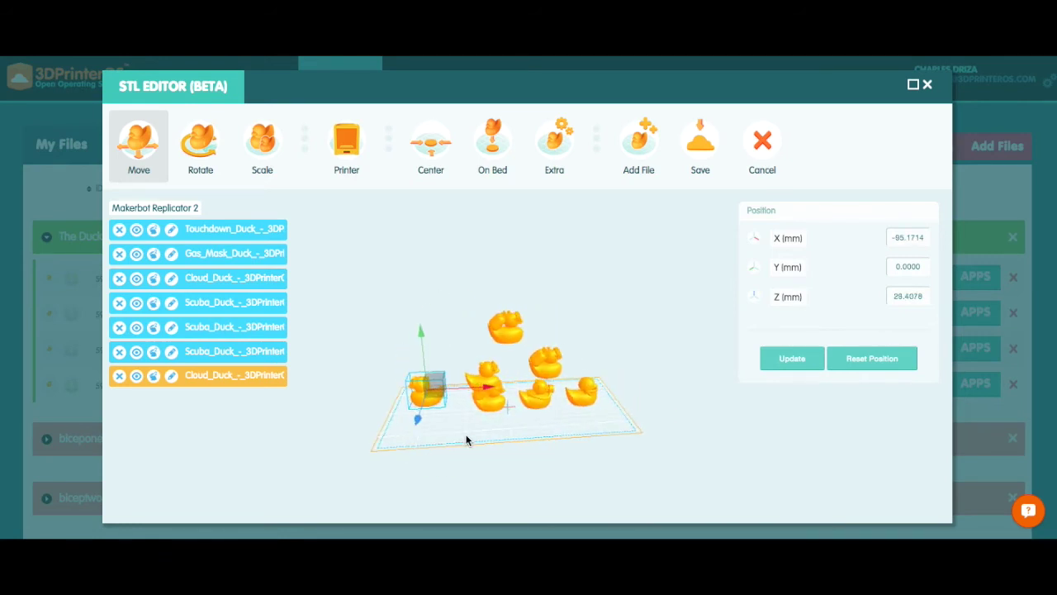
# - Shift the Cloud Duck further left on the bed
pyautogui.click(213, 132)
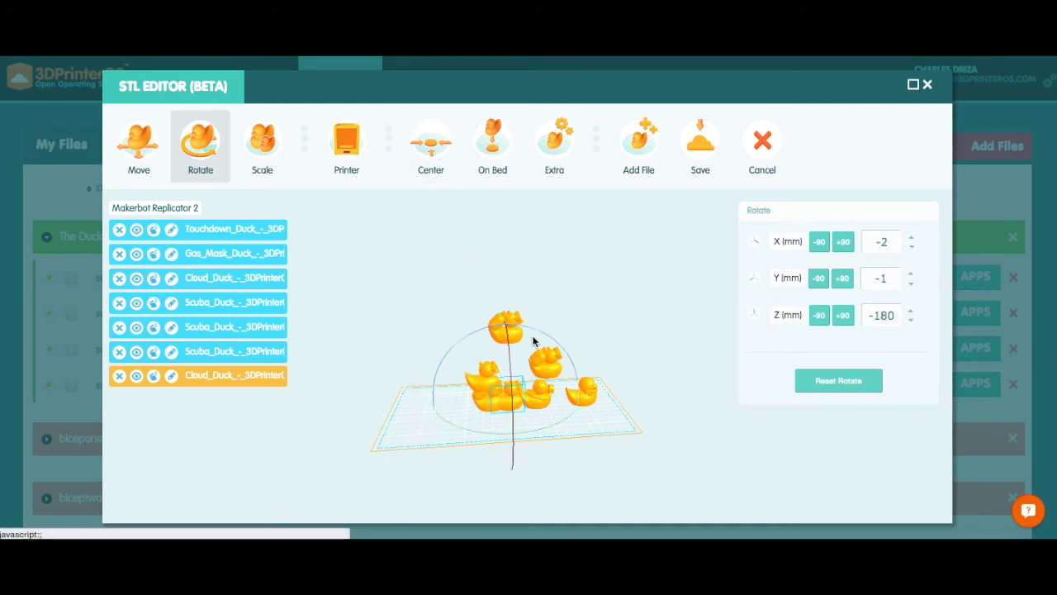
pyautogui.click(140, 147)
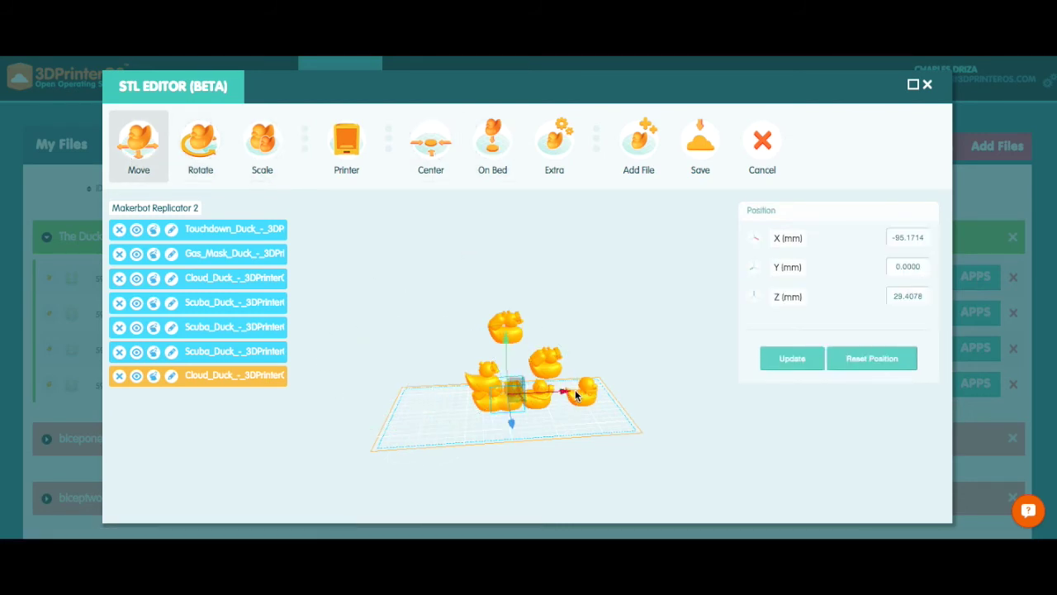
pyautogui.moveTo(564, 397); pyautogui.dragTo(493, 395)
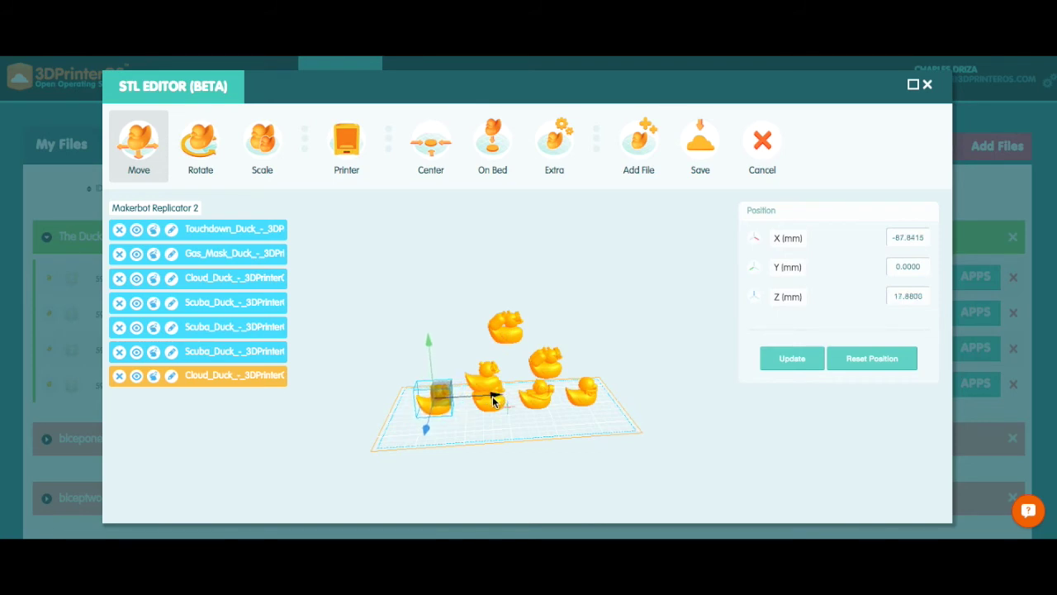
pyautogui.click(521, 362)
# - Delete the two extra Scuba Duck copies
pyautogui.click(512, 332)
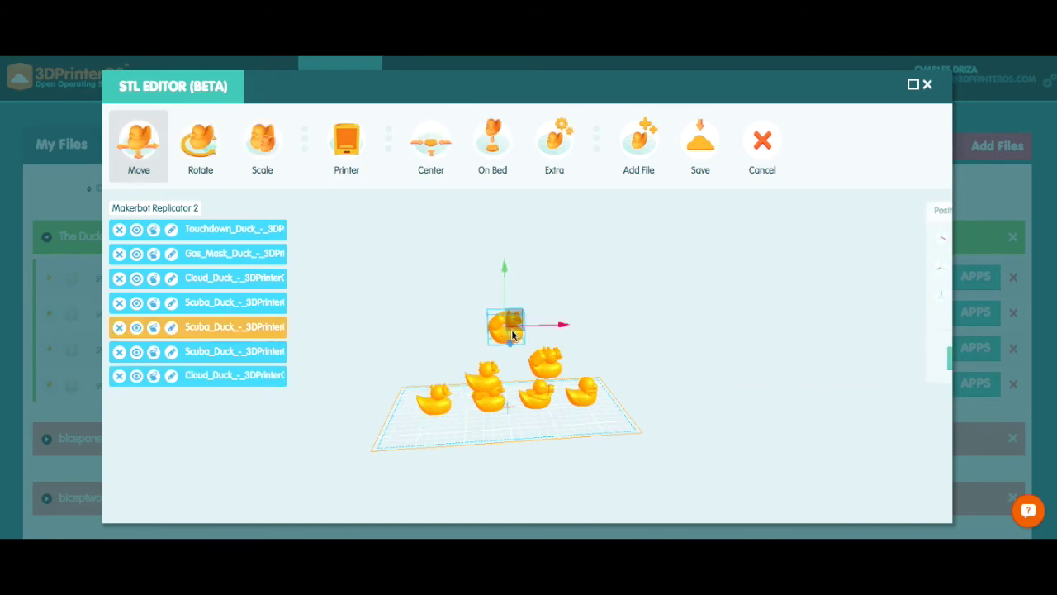
pyautogui.click(120, 327)
pyautogui.click(546, 368)
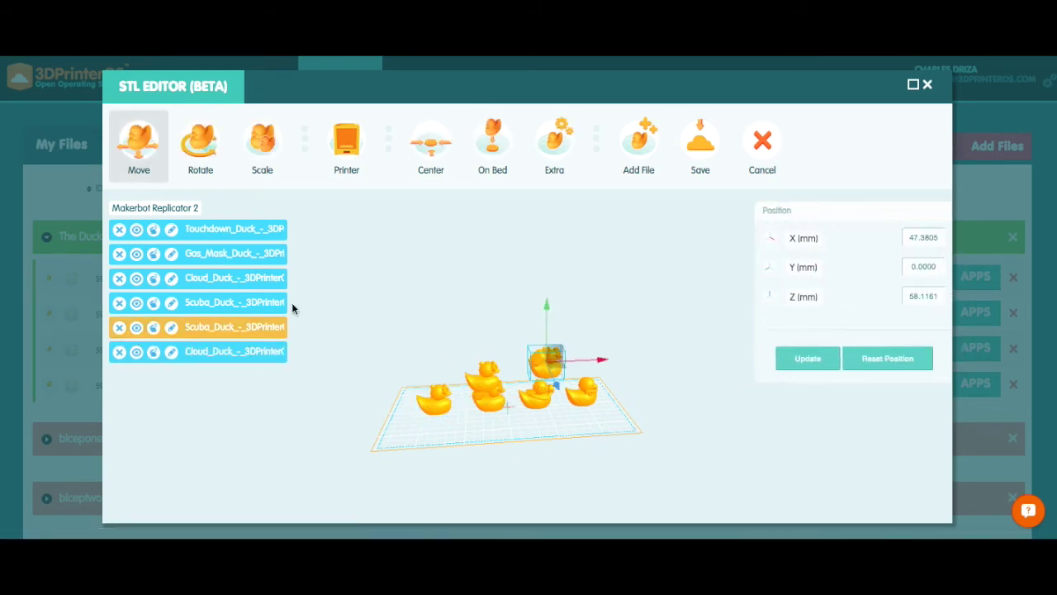
pyautogui.click(119, 303)
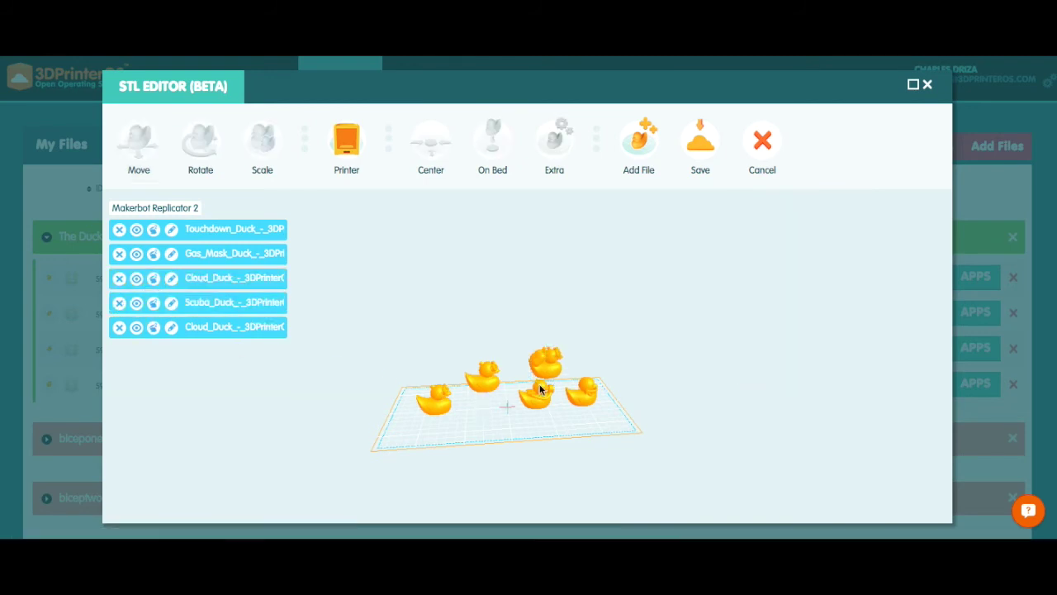
# - Slide the remaining Scuba Duck left to X -28.9957 mm and drop it onto the bed
pyautogui.moveTo(546, 366); pyautogui.dragTo(513, 373)
pyautogui.click(515, 373)
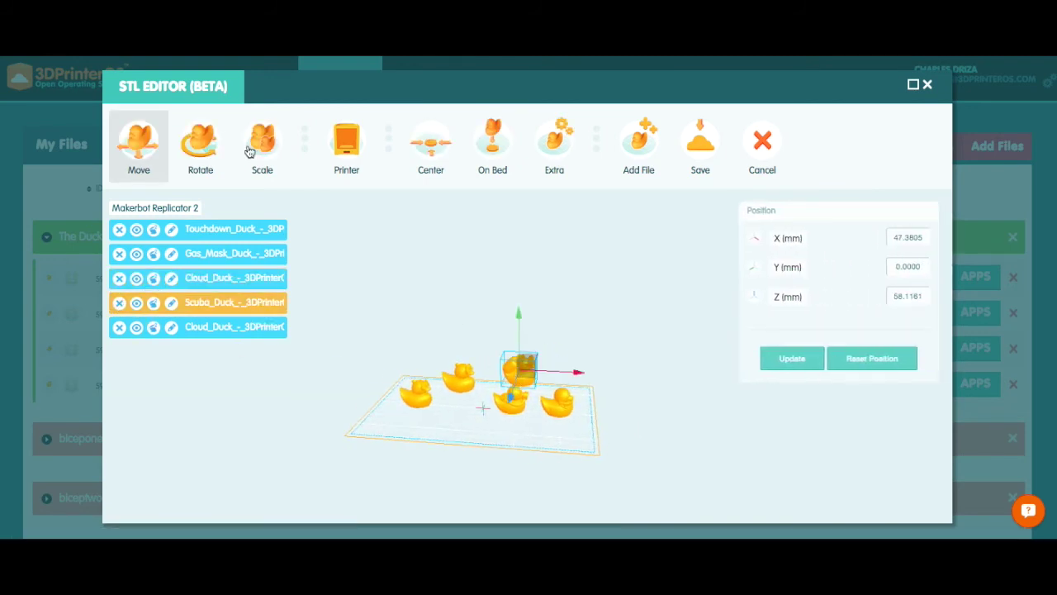
pyautogui.moveTo(584, 379); pyautogui.dragTo(522, 380)
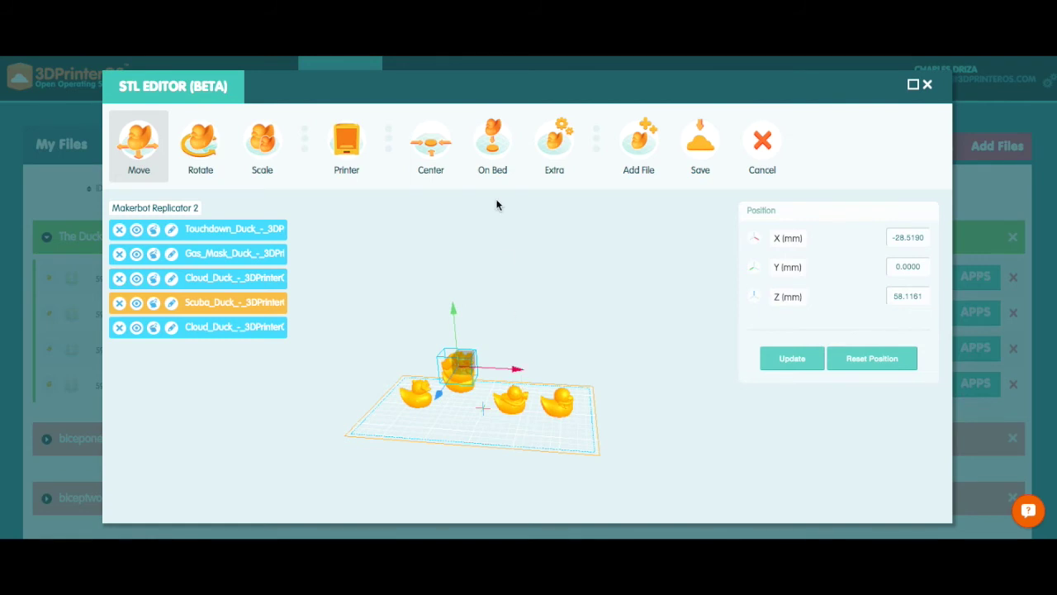
pyautogui.click(493, 144)
pyautogui.click(229, 277)
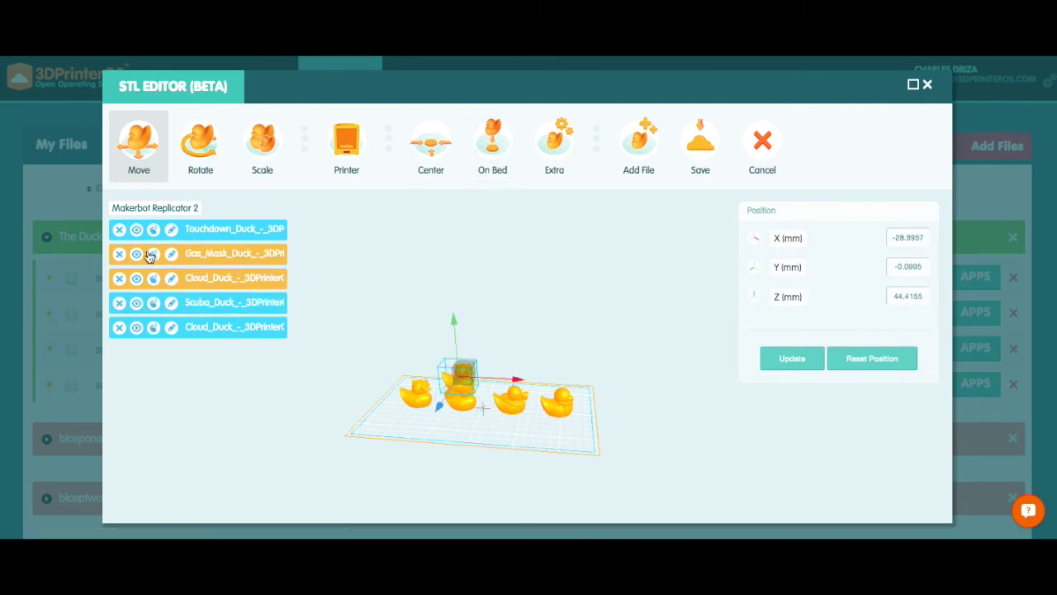
# - Delete the extra Cloud Duck copy and scale the Scuba Duck to 146%, placed on the bed
pyautogui.click(119, 279)
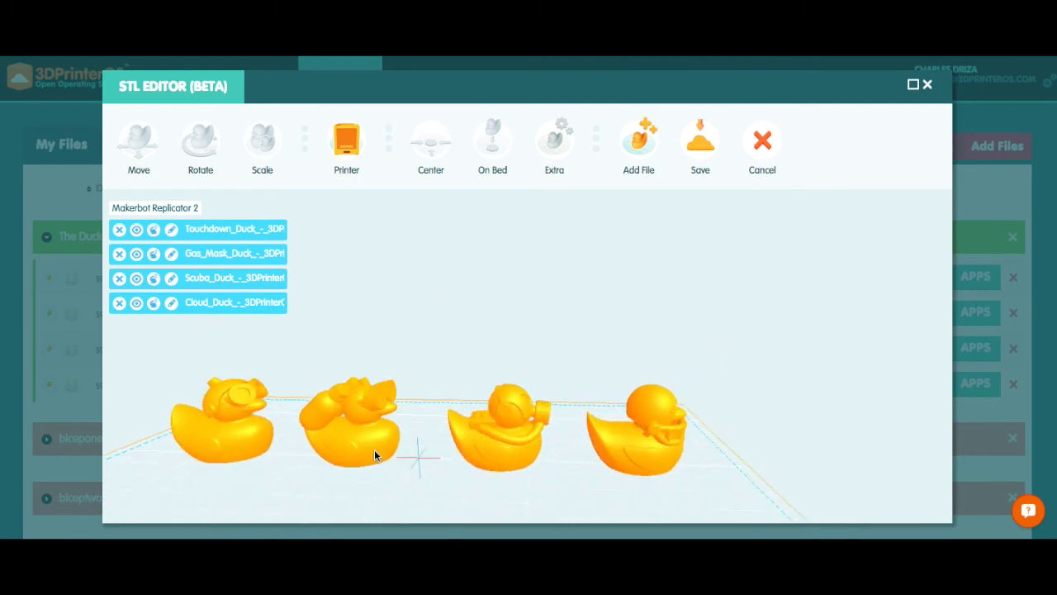
pyautogui.click(374, 449)
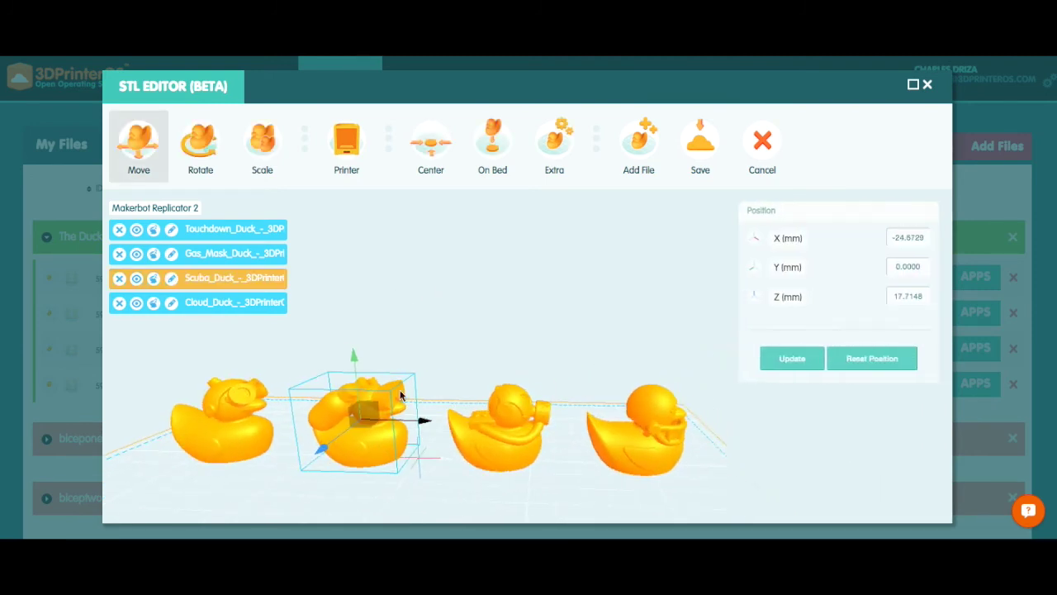
pyautogui.click(264, 172)
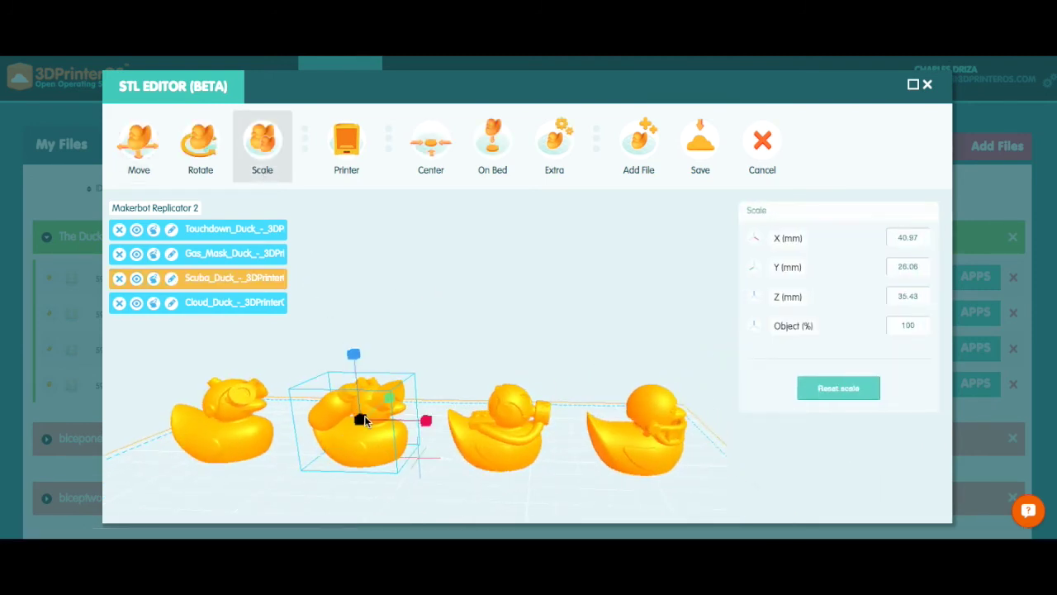
pyautogui.moveTo(364, 420); pyautogui.dragTo(359, 358)
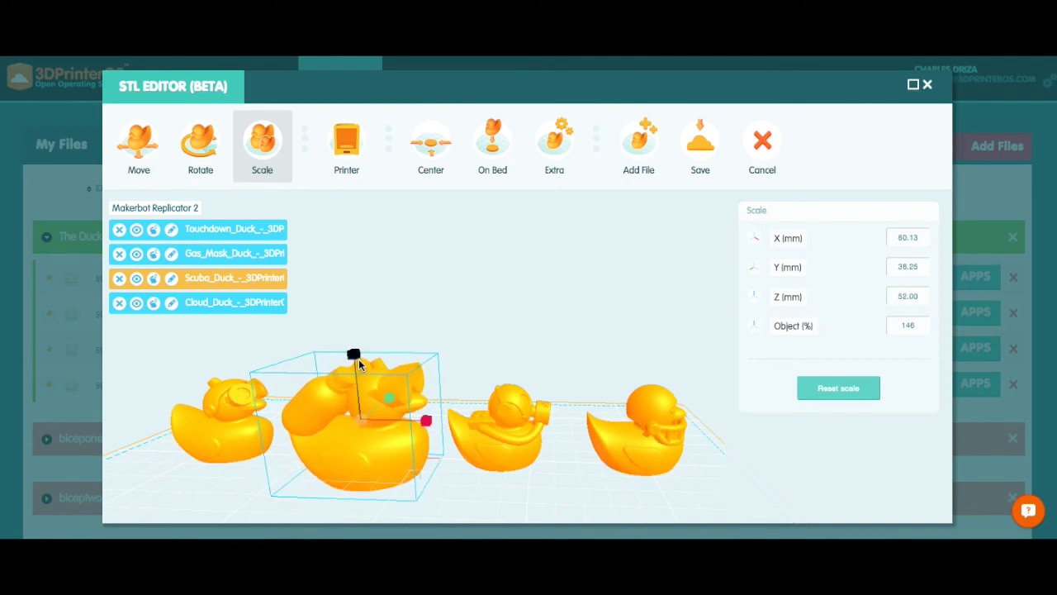
pyautogui.click(496, 162)
pyautogui.click(562, 275)
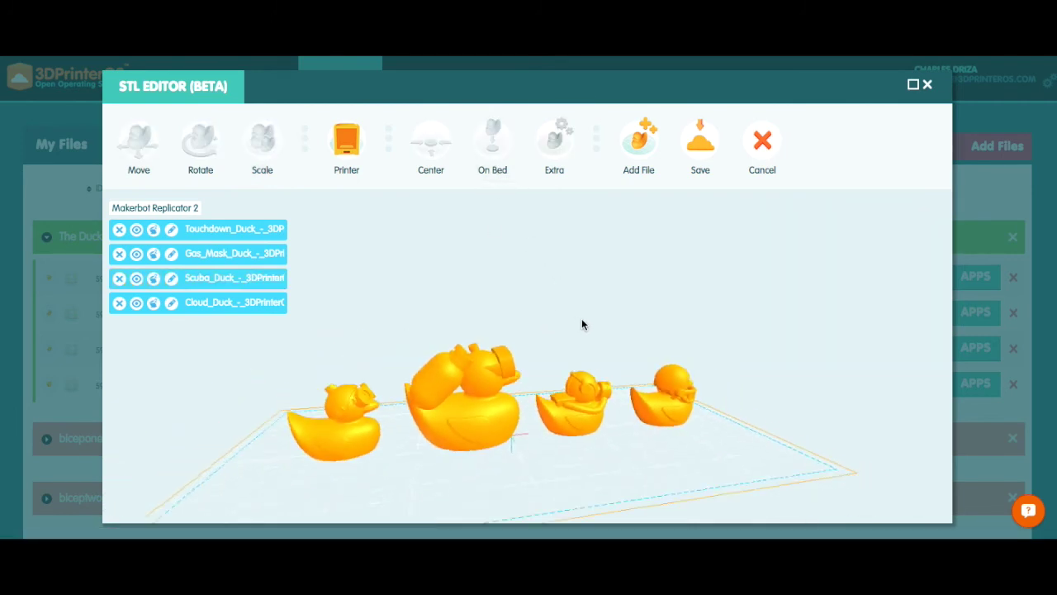
pyautogui.moveTo(582, 325); pyautogui.dragTo(630, 321)
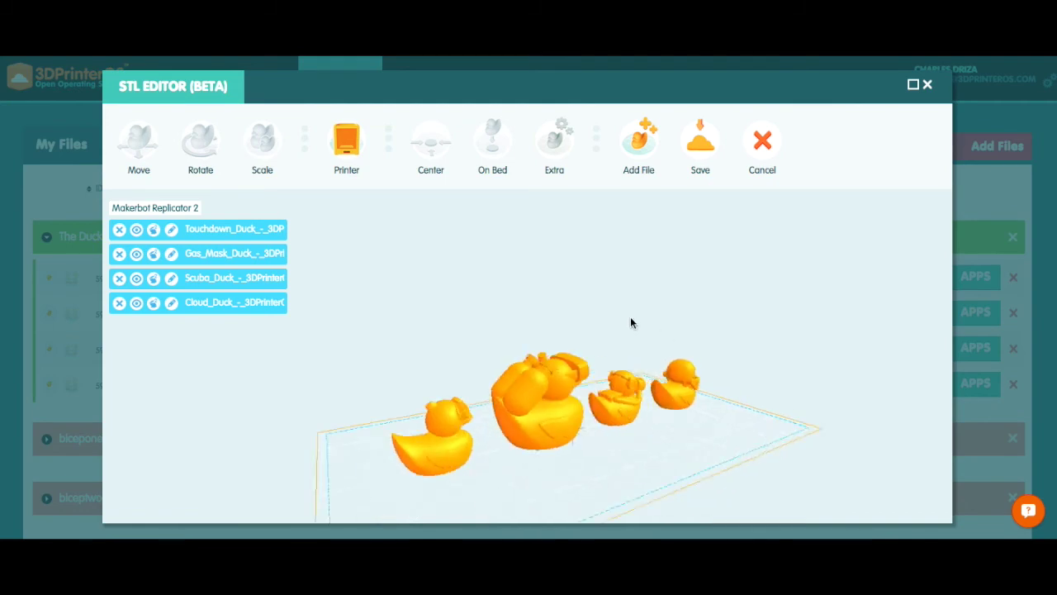
# - Save the four-duck layout as Scuba_Duck_-_3DPrinterOS_59159.stl, declining the delete prompt
pyautogui.click(682, 149)
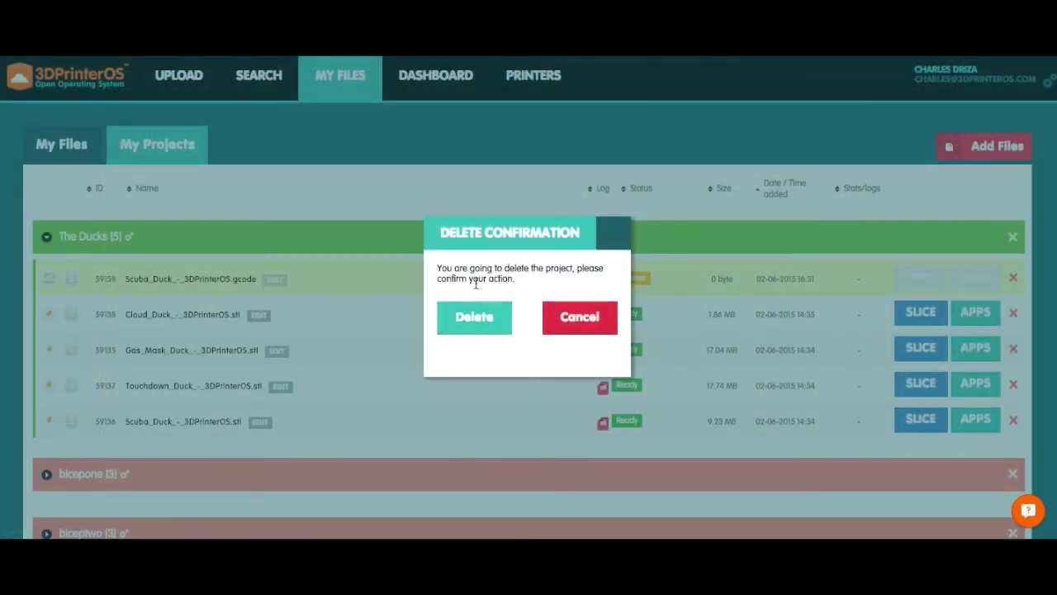
pyautogui.click(582, 319)
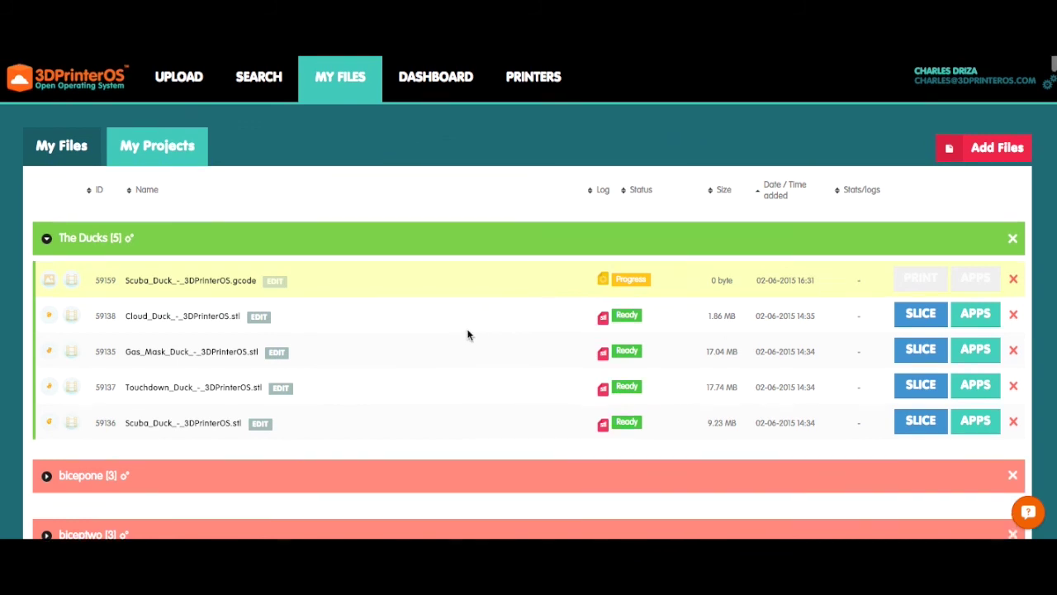
pyautogui.scroll(-1, 467, 333)
pyautogui.scroll(1, 468, 333)
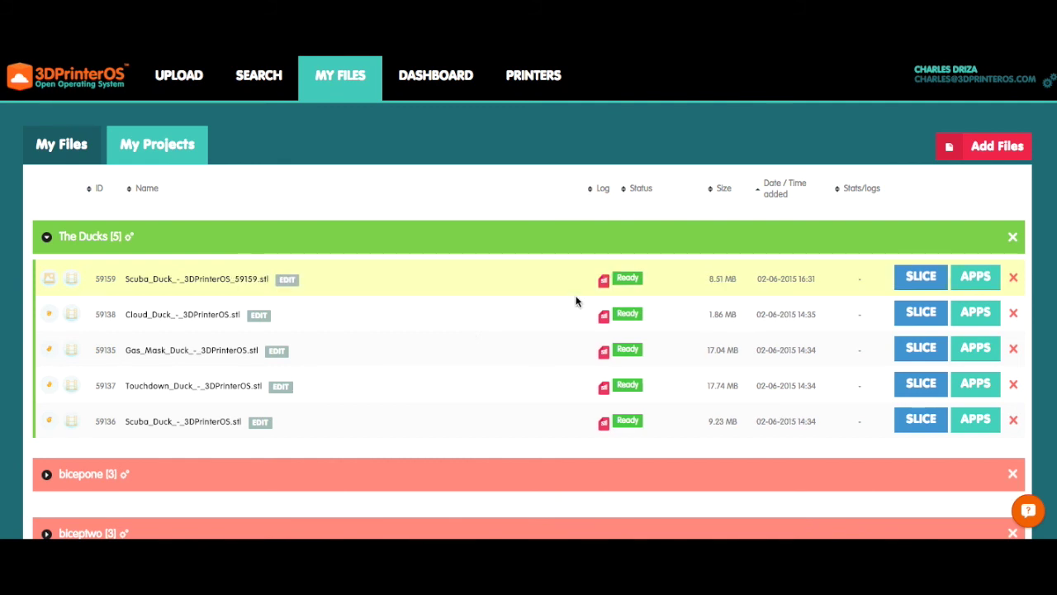
# - Open Scuba_Duck_-_3DPrinterOS_59159.stl in the 3D Viewer app
pyautogui.click(975, 278)
pyautogui.scroll(-2, 831, 449)
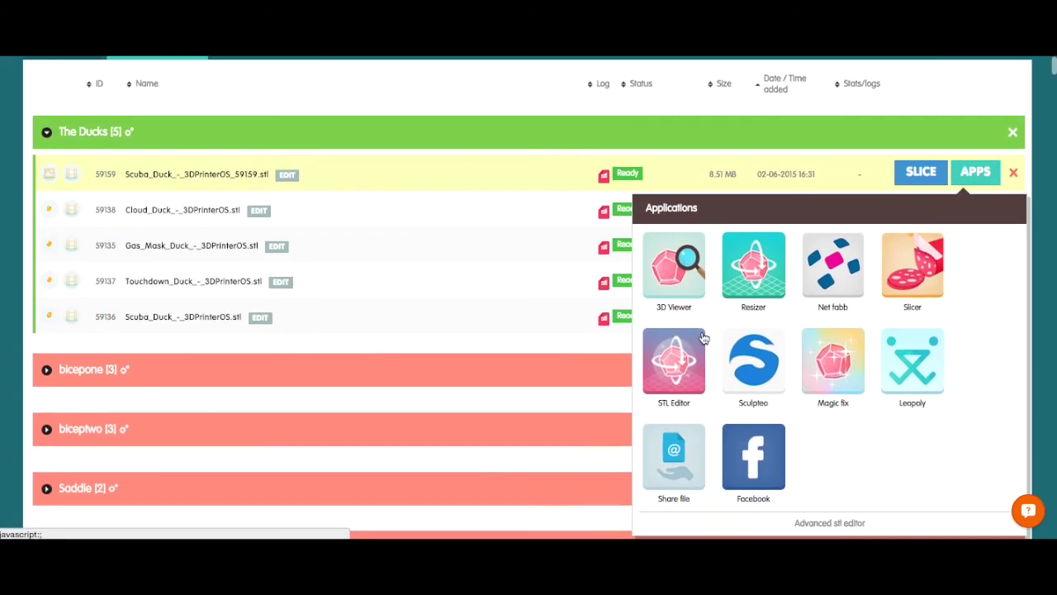
pyautogui.click(674, 265)
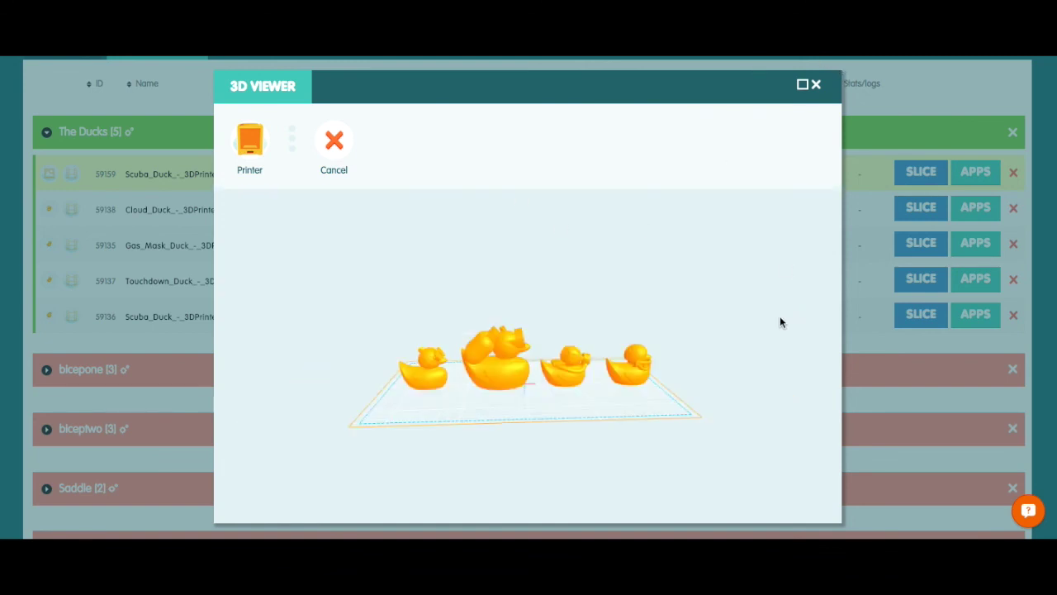
# - Orbit the view to inspect the row of four ducks from different angles
pyautogui.moveTo(743, 404); pyautogui.dragTo(256, 373)
pyautogui.moveTo(374, 352); pyautogui.dragTo(763, 296)
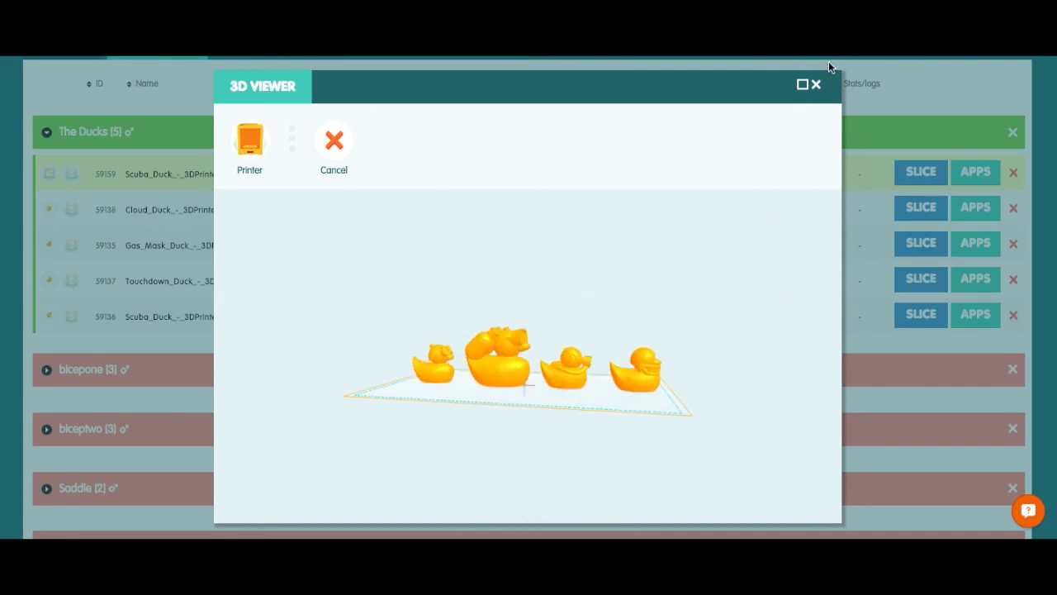